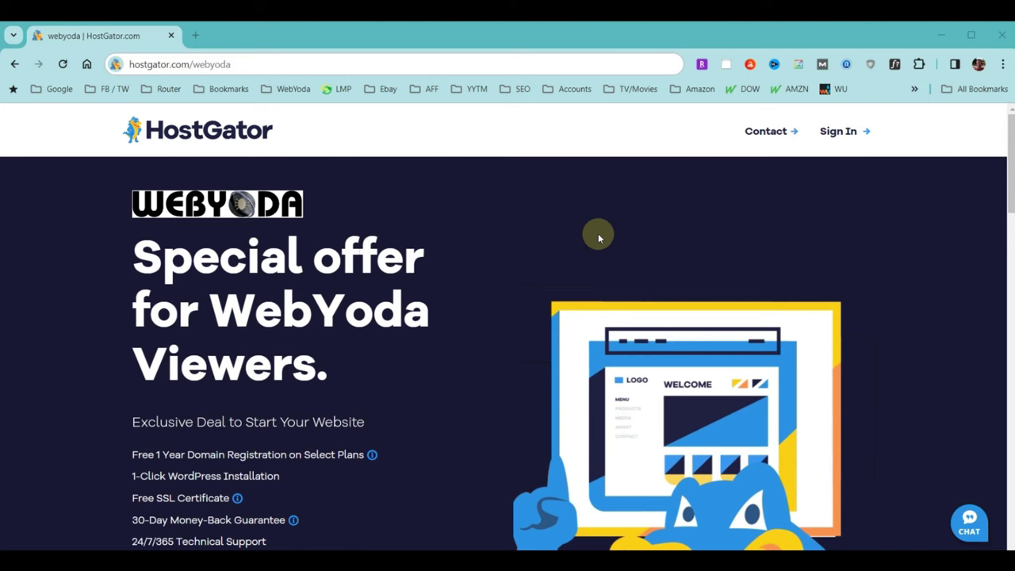
pyautogui.scroll(-3, 483, 241)
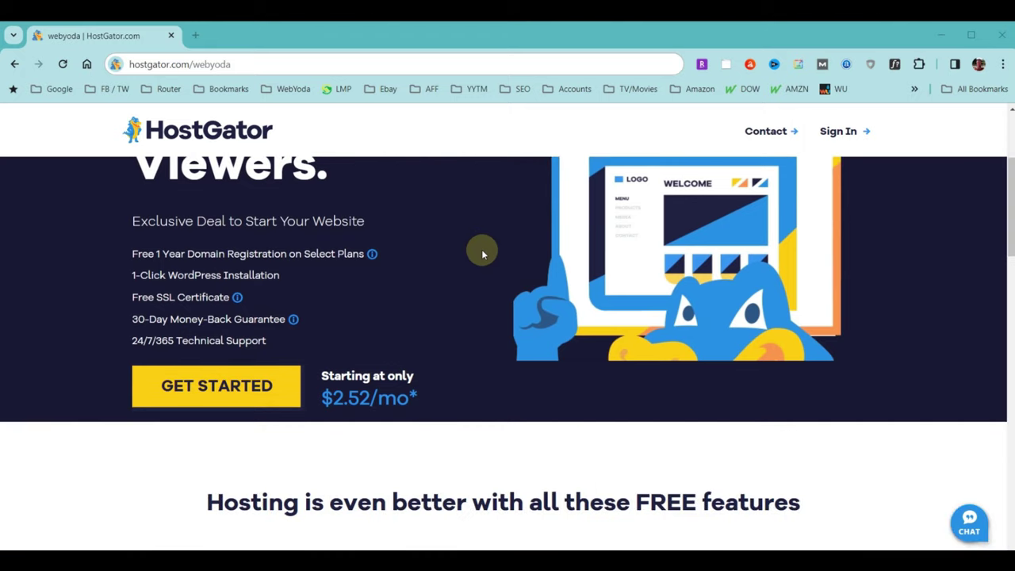
pyautogui.scroll(-9, 544, 220)
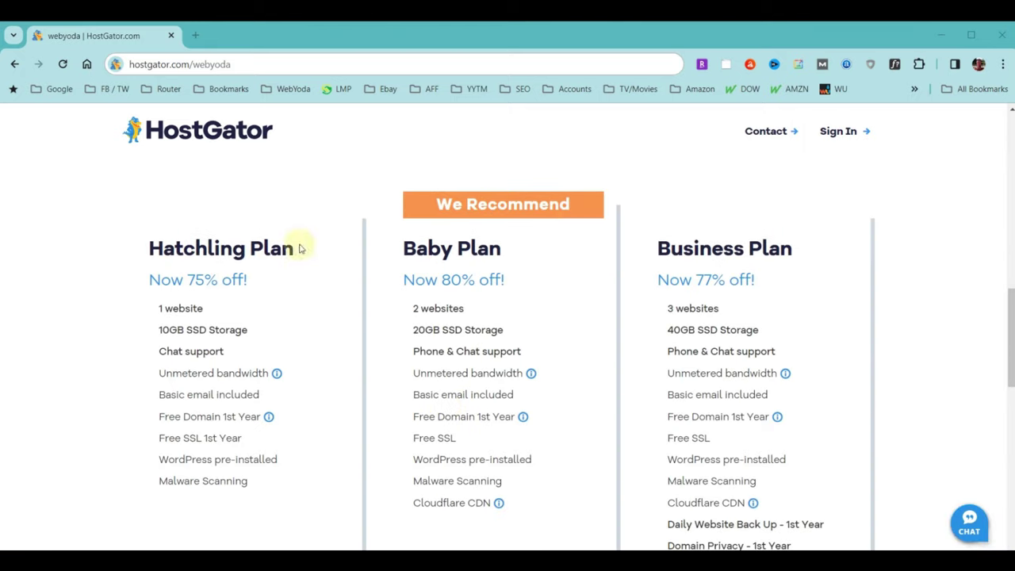
pyautogui.scroll(12, 380, 394)
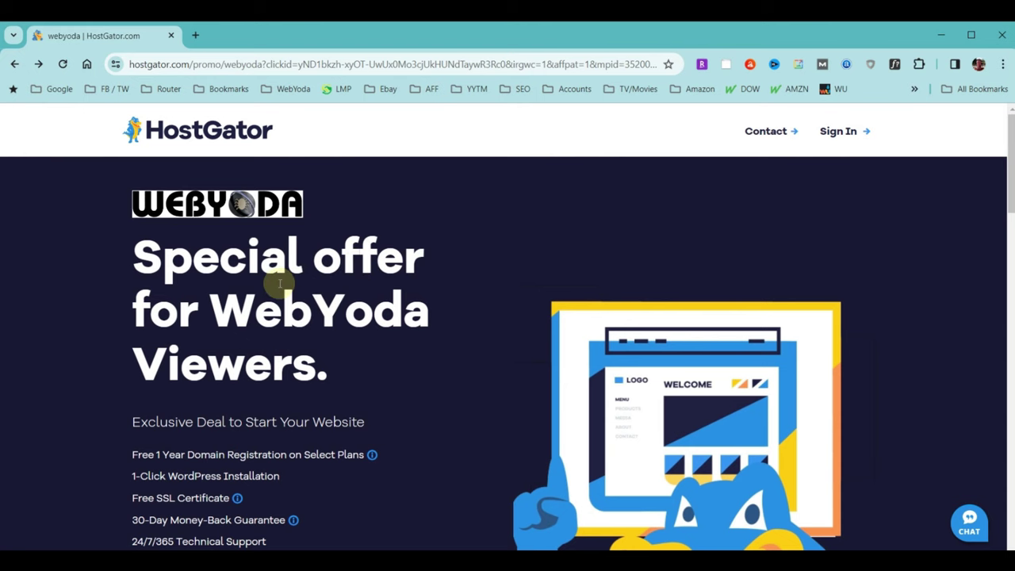
pyautogui.click(198, 127)
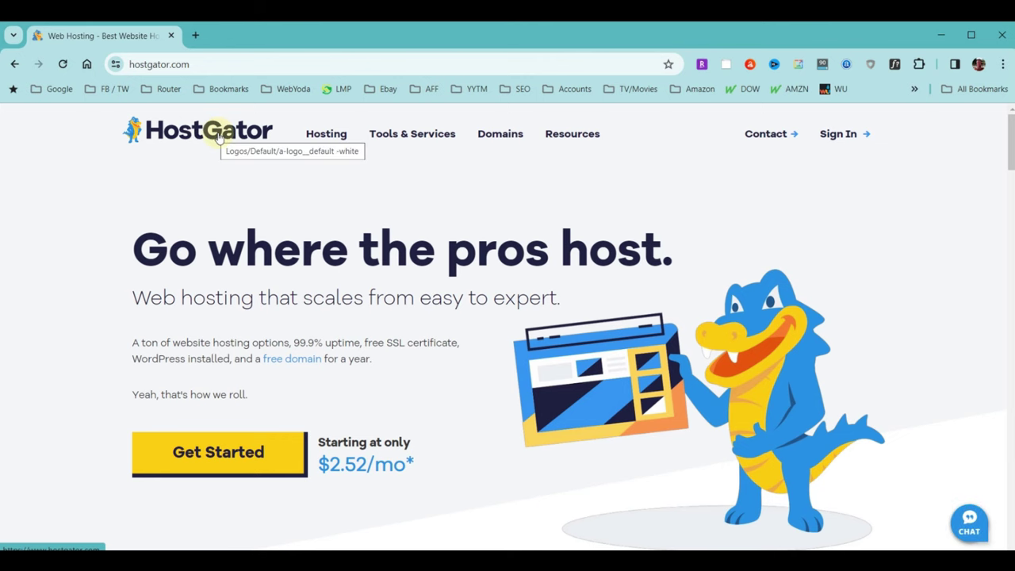
pyautogui.moveTo(329, 132)
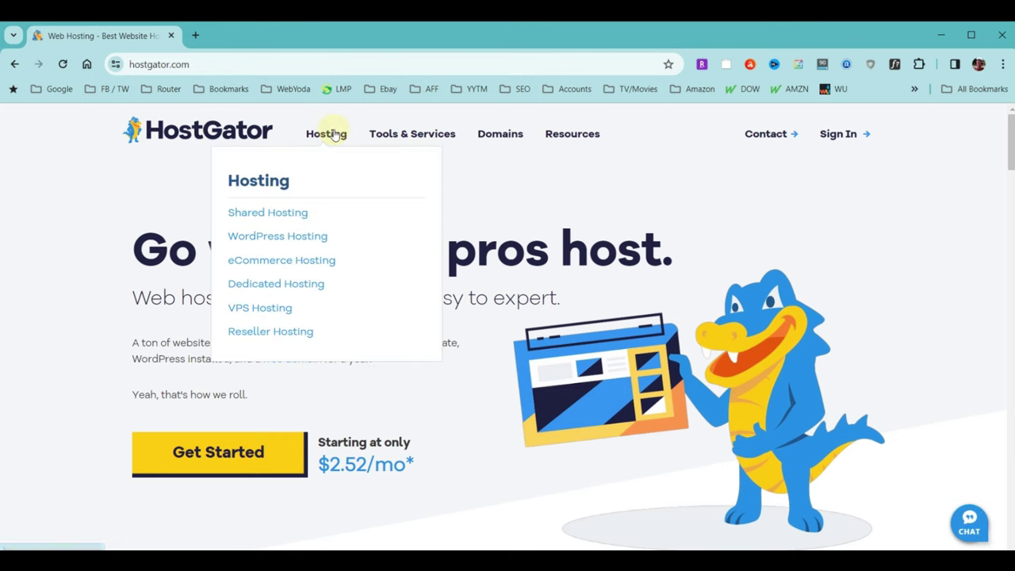
pyautogui.click(279, 211)
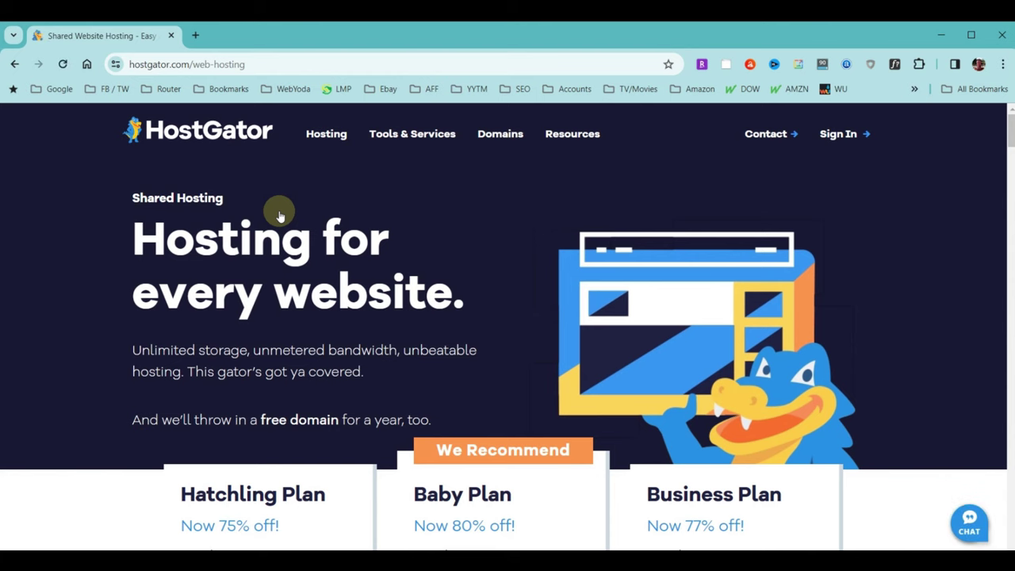
pyautogui.scroll(-4, 277, 217)
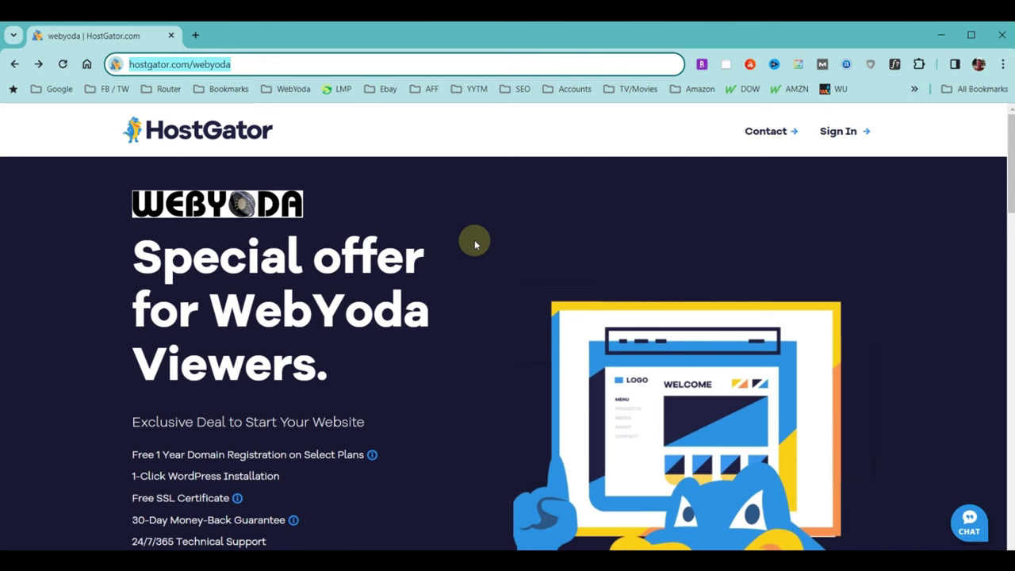
# - Go from the promo page's GET STARTED to the hosting plan cards
pyautogui.click(423, 216)
pyautogui.scroll(-3, 420, 226)
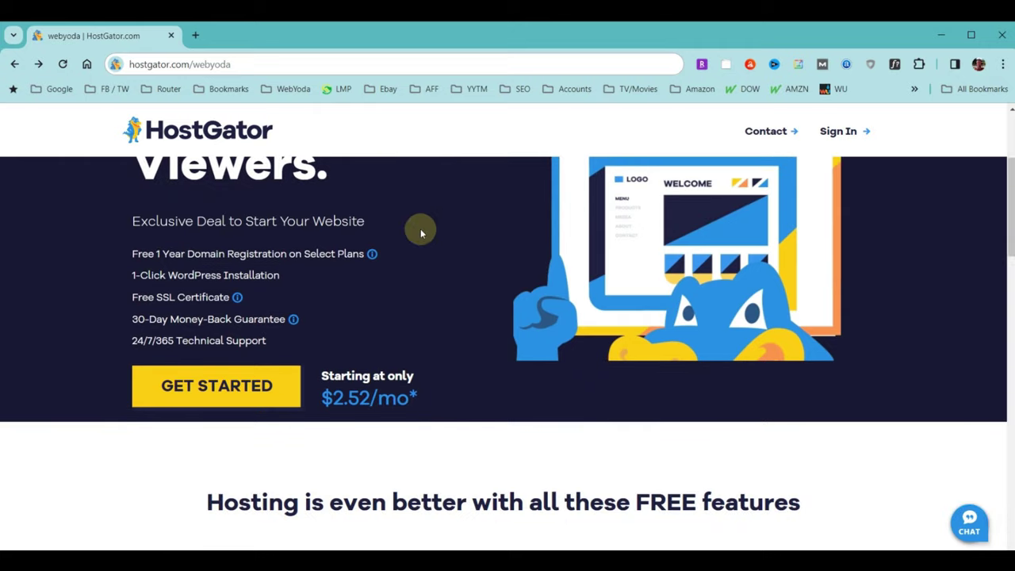
pyautogui.click(228, 392)
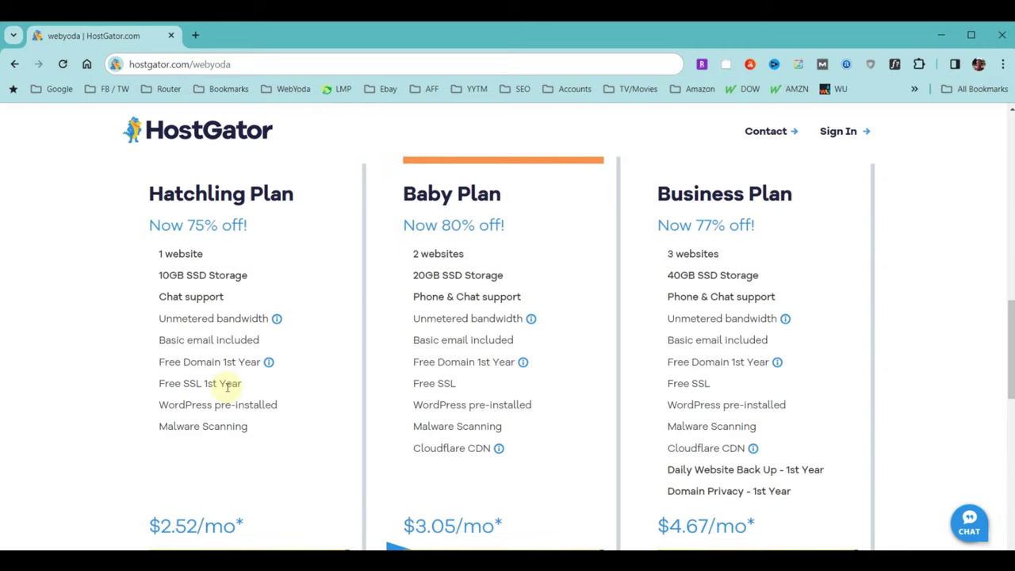
pyautogui.scroll(8, 228, 387)
pyautogui.scroll(-6, 229, 387)
pyautogui.scroll(-1, 229, 387)
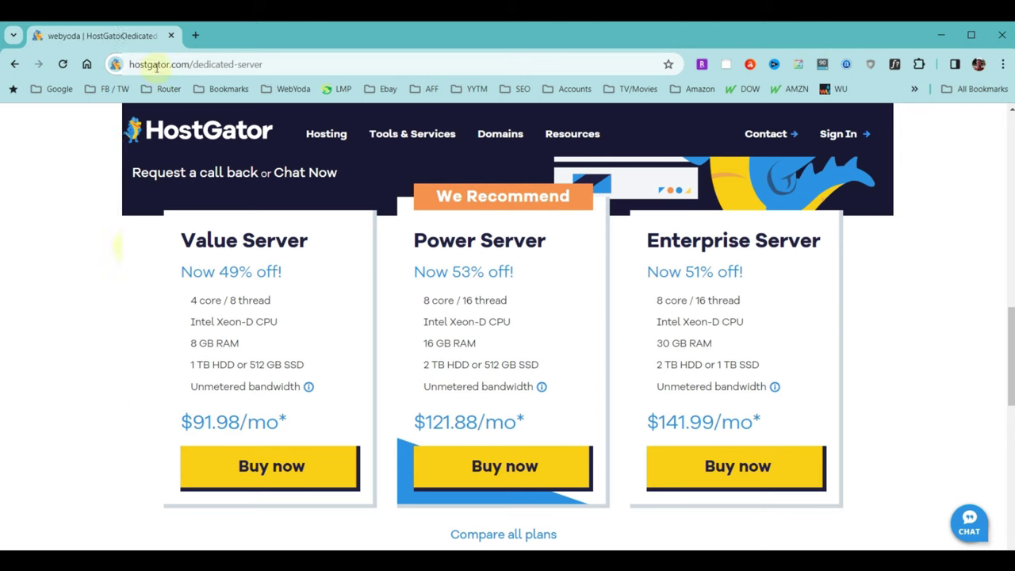
# - Highlight each plan heading and its website count: Hatchling 1, Baby 2, Business 3
pyautogui.moveTo(138, 230); pyautogui.dragTo(245, 220)
pyautogui.moveTo(148, 165); pyautogui.dragTo(319, 165)
pyautogui.moveTo(399, 224); pyautogui.dragTo(499, 224)
pyautogui.click(386, 159)
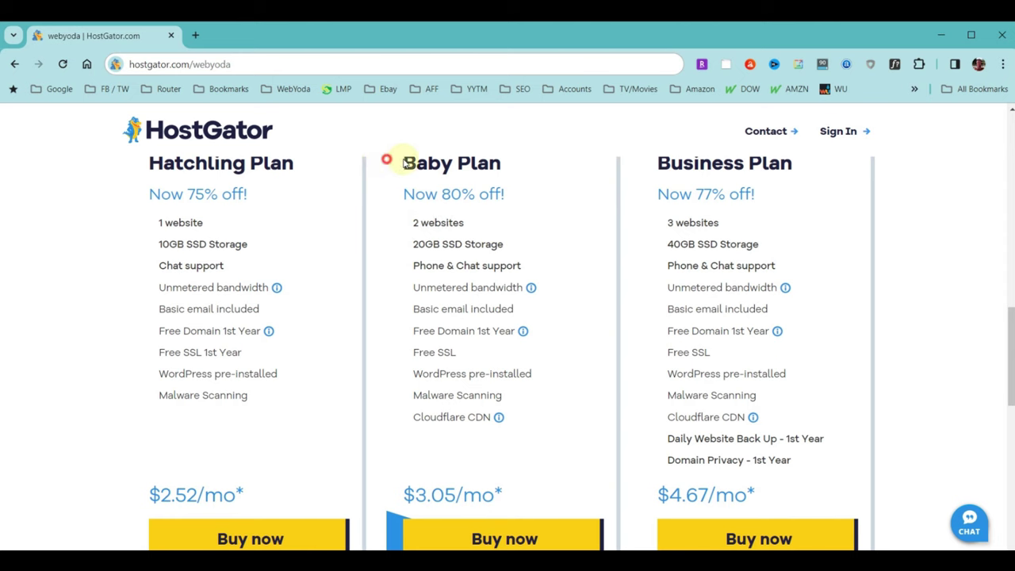
pyautogui.moveTo(405, 162); pyautogui.dragTo(544, 169)
pyautogui.moveTo(657, 224); pyautogui.dragTo(720, 223)
pyautogui.moveTo(656, 163); pyautogui.dragTo(830, 172)
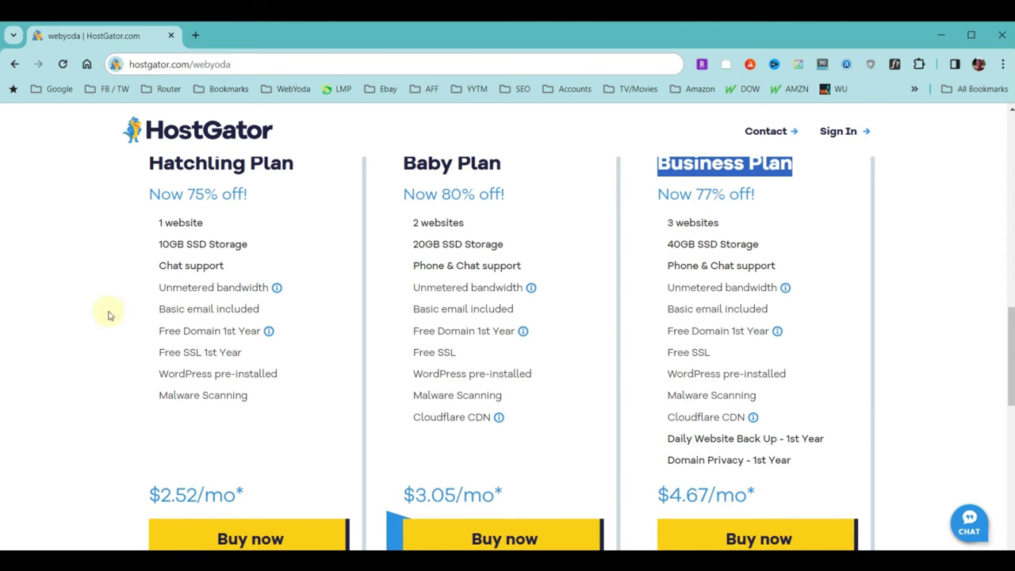
# - Highlight the Hatchling Plan heading and its 1-website limit
pyautogui.moveTo(138, 224); pyautogui.dragTo(317, 233)
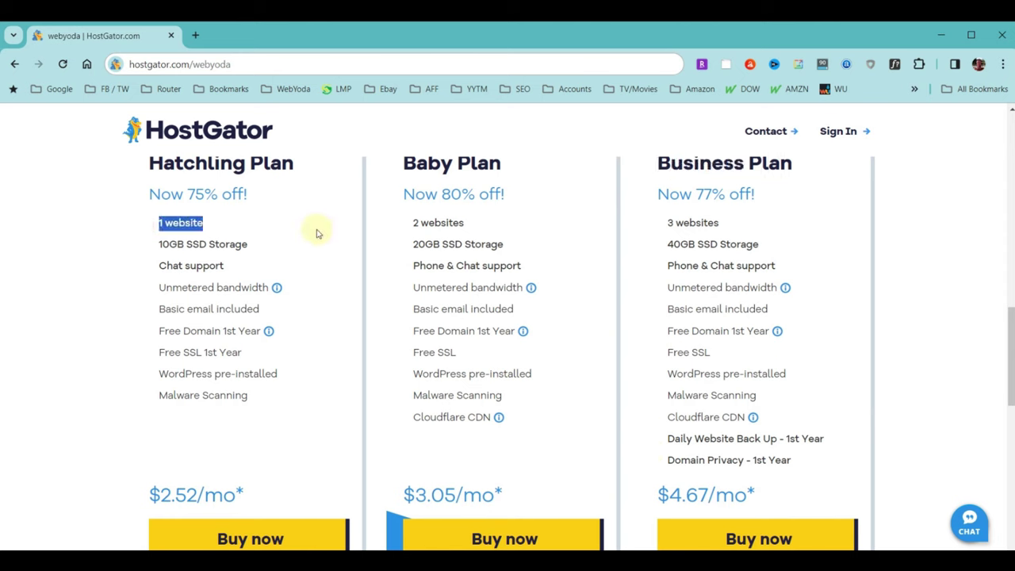
pyautogui.click(930, 505)
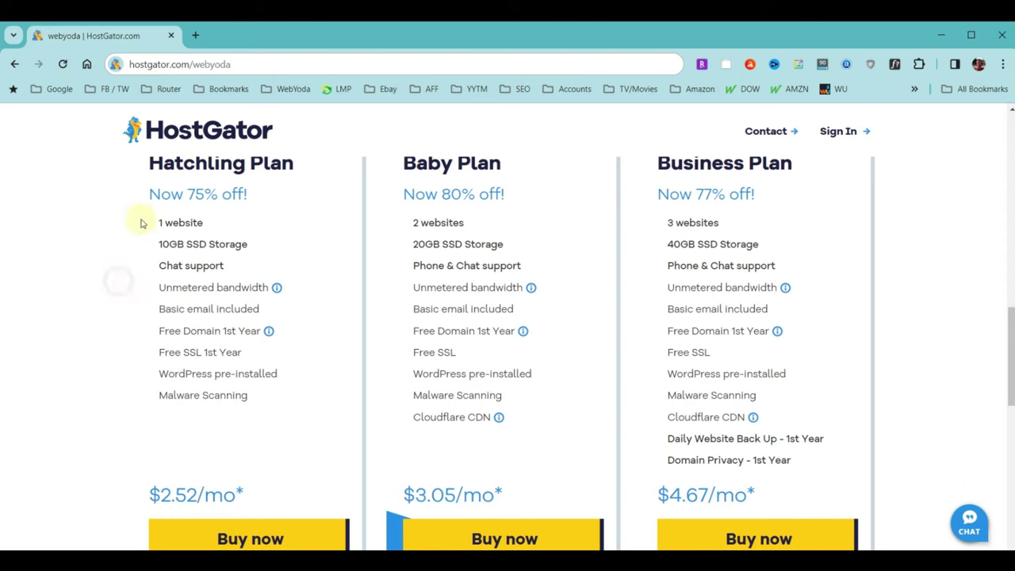
pyautogui.moveTo(148, 163); pyautogui.dragTo(323, 168)
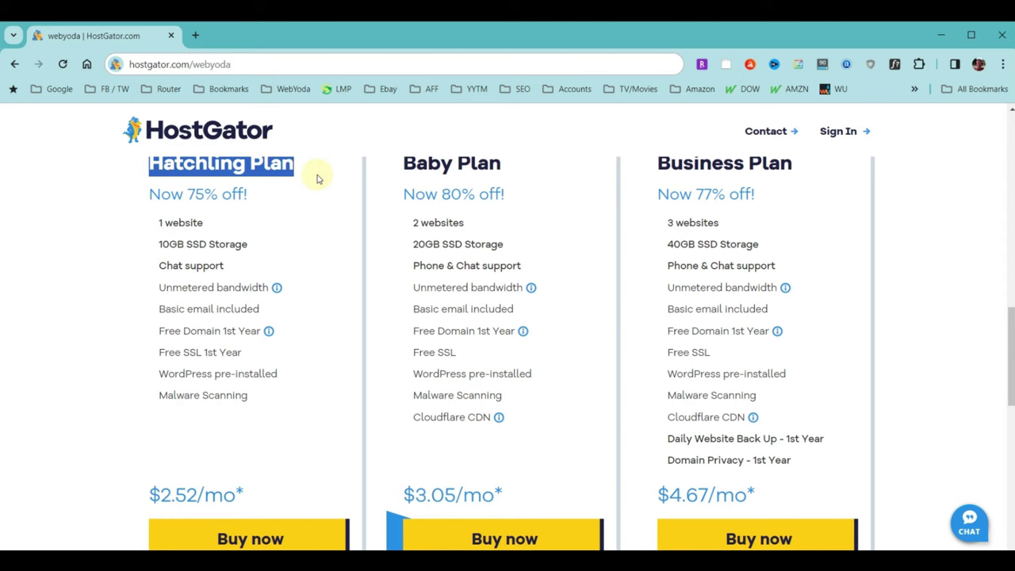
pyautogui.moveTo(158, 223); pyautogui.dragTo(225, 231)
pyautogui.click(281, 480)
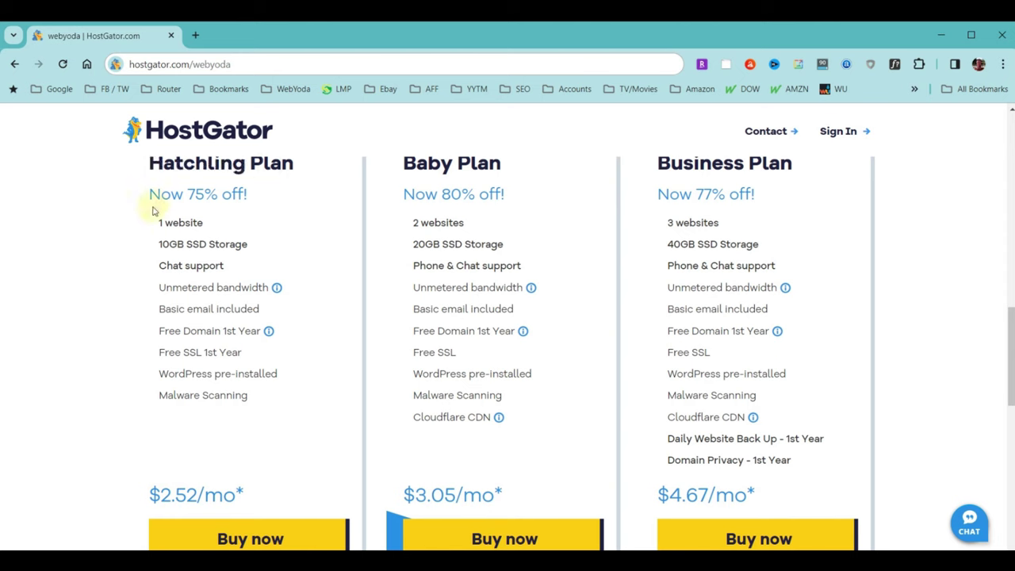
# - Point out Hatchling's 10GB SSD Storage, Chat support, Unmetered bandwidth and Basic email features
pyautogui.moveTo(154, 244); pyautogui.dragTo(273, 246)
pyautogui.doubleClick(197, 245)
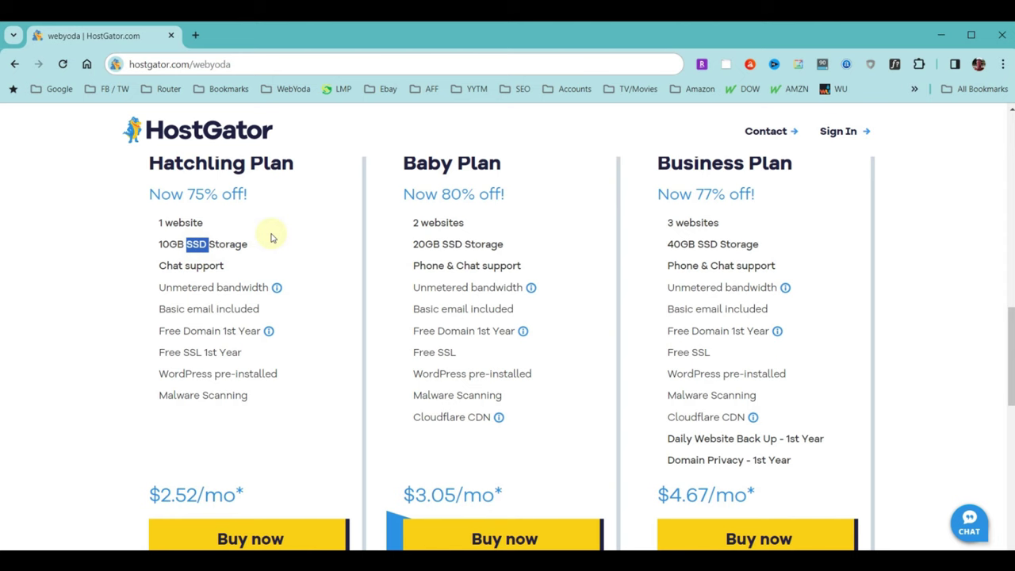
pyautogui.doubleClick(170, 244)
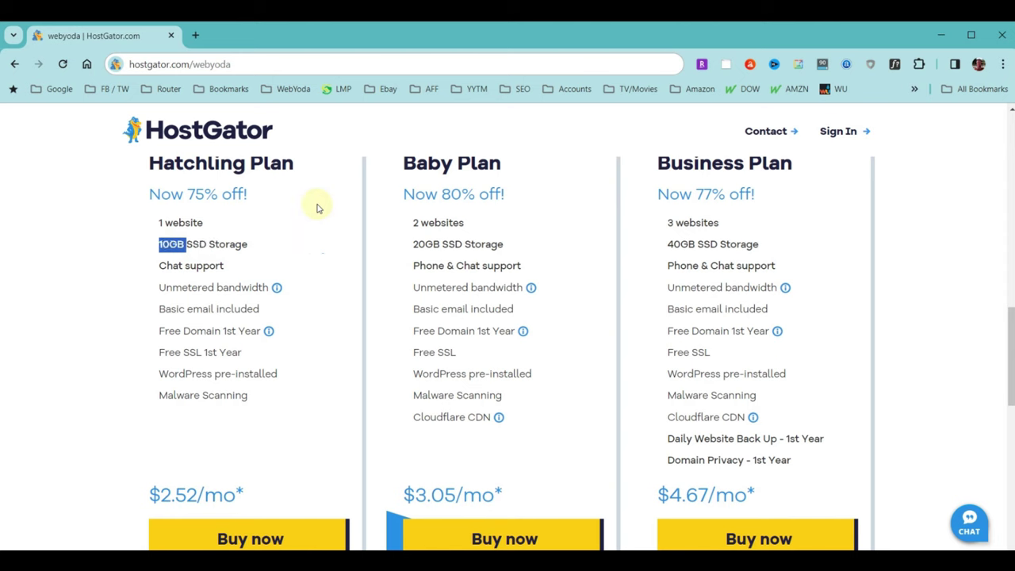
pyautogui.moveTo(158, 266); pyautogui.dragTo(260, 267)
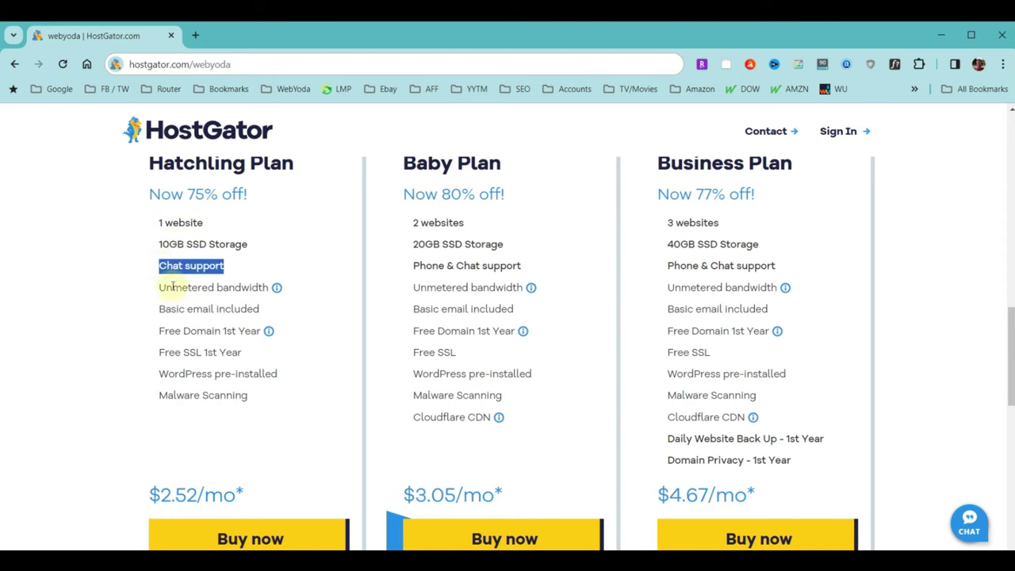
pyautogui.moveTo(158, 288); pyautogui.dragTo(321, 282)
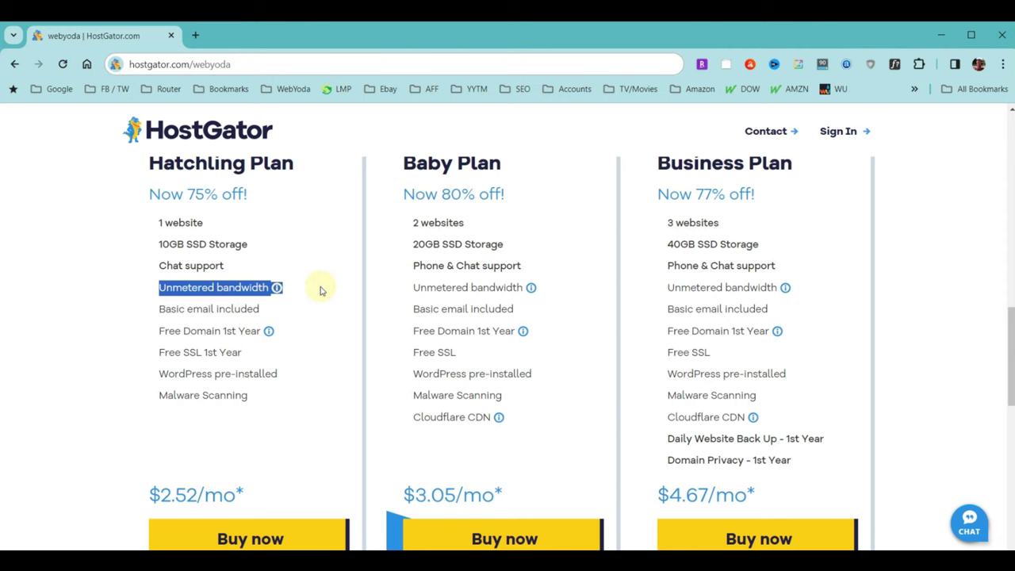
pyautogui.moveTo(149, 317); pyautogui.dragTo(292, 316)
# - Point out Free Domain, Free SSL, WordPress pre-installed and Malware Scanning, then buy Hatchling
pyautogui.moveTo(154, 330); pyautogui.dragTo(224, 331)
pyautogui.moveTo(156, 352); pyautogui.dragTo(203, 353)
pyautogui.click(136, 415)
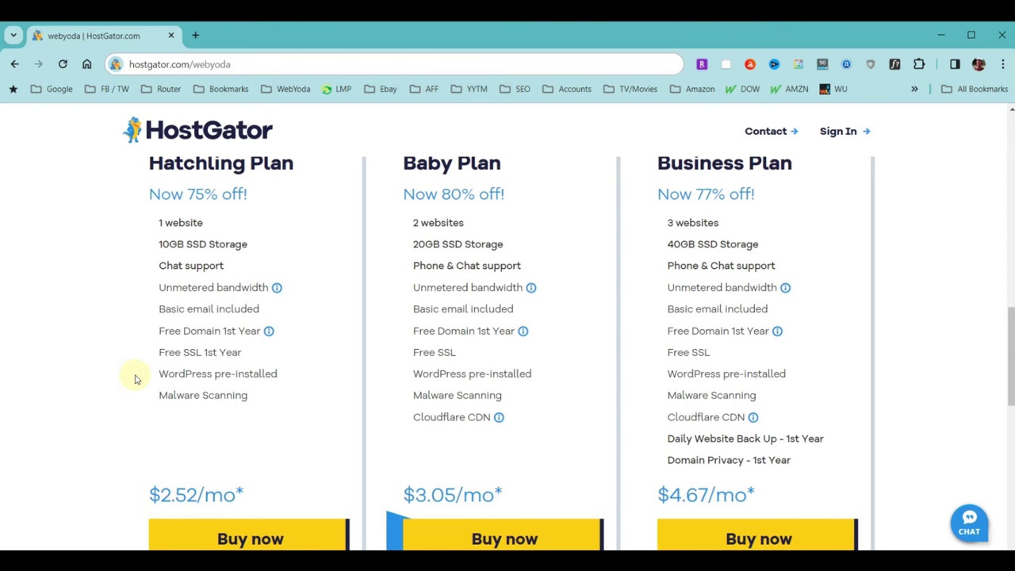
pyautogui.moveTo(135, 379); pyautogui.dragTo(315, 372)
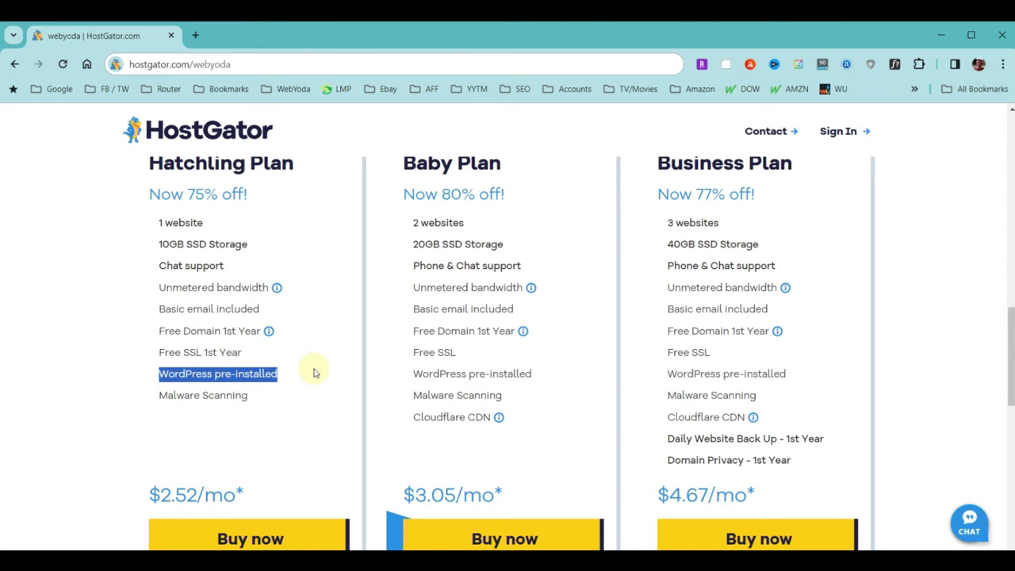
pyautogui.click(317, 369)
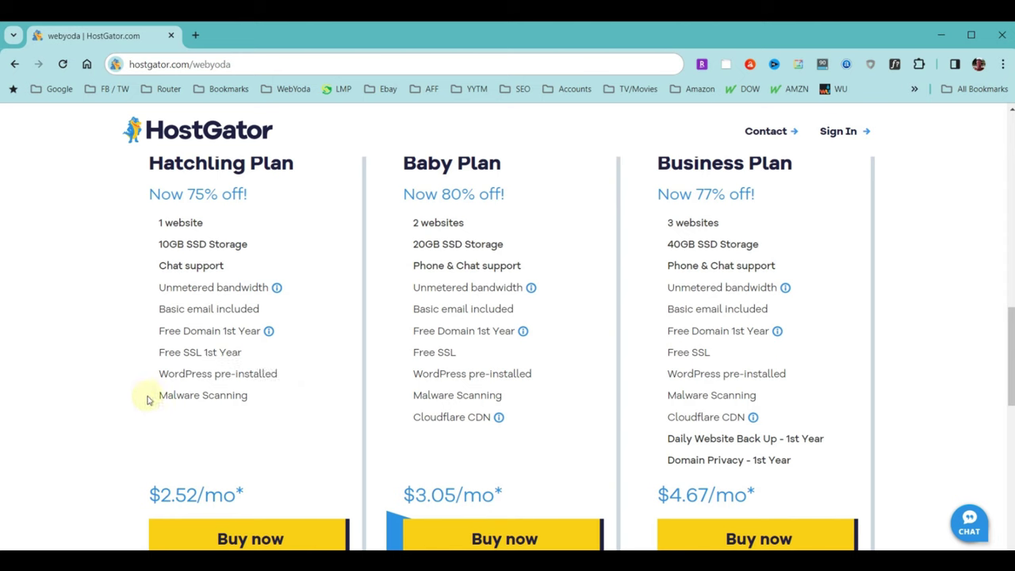
pyautogui.moveTo(147, 398); pyautogui.dragTo(290, 399)
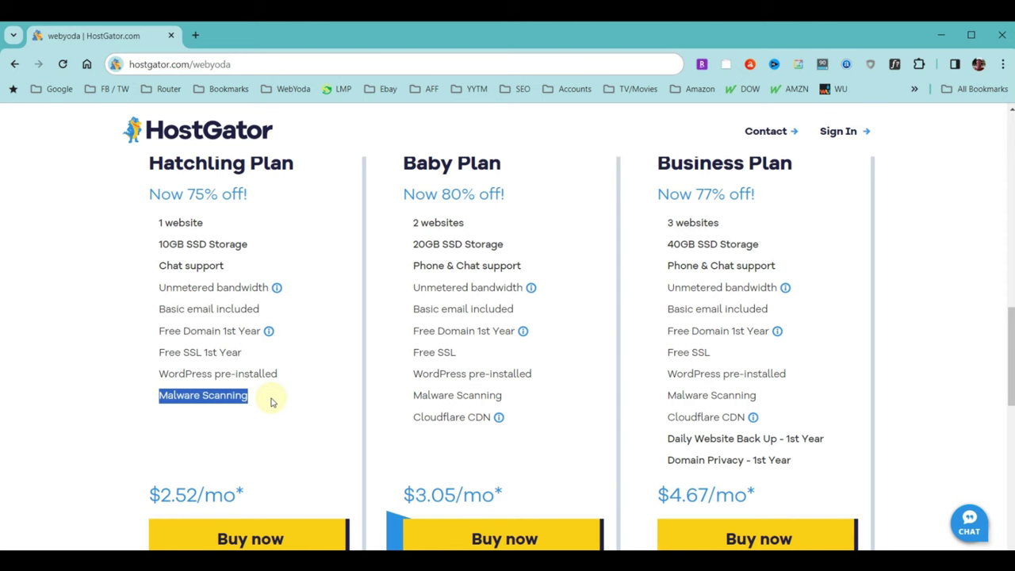
pyautogui.click(270, 402)
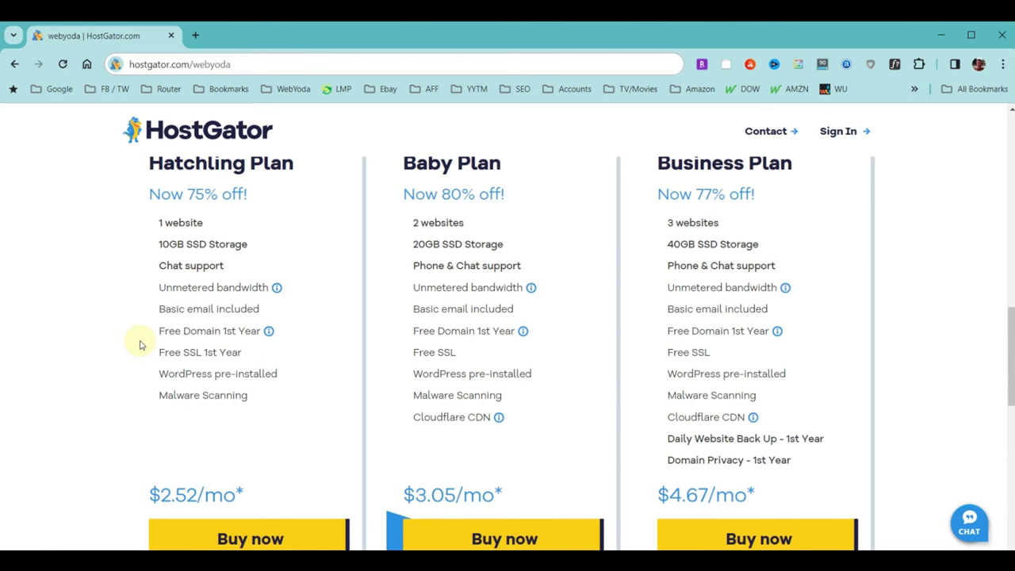
pyautogui.click(250, 541)
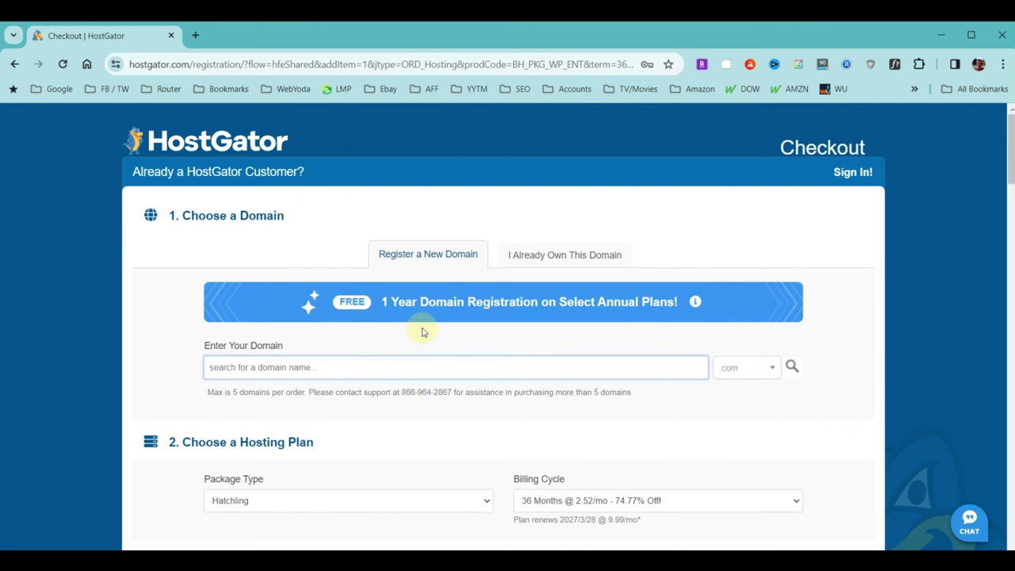
# - Search for the new domain howtoinstallwordpress with the .com extension
pyautogui.click(352, 373)
pyautogui.write('howtoinstallwordpress')
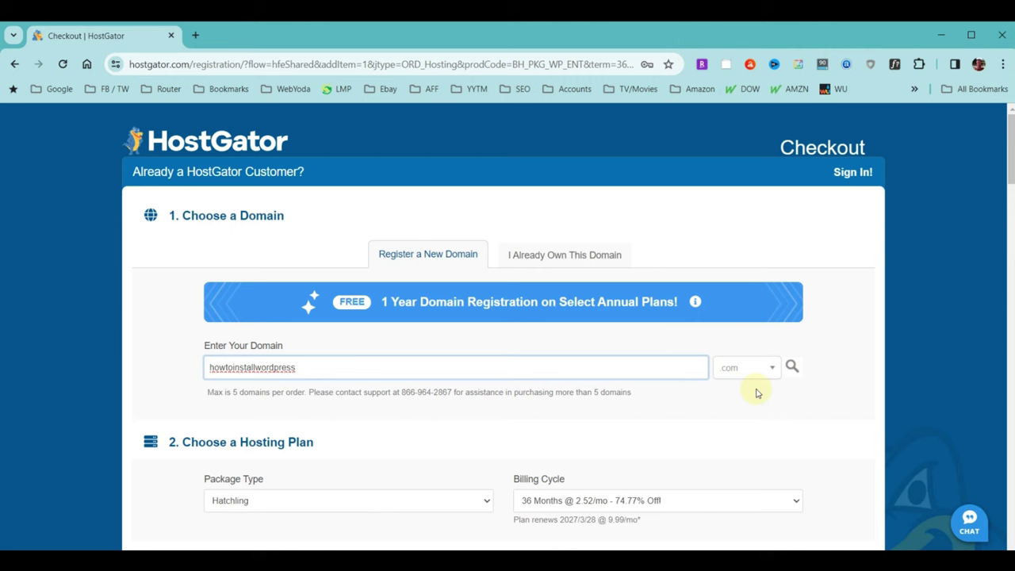
pyautogui.click(793, 368)
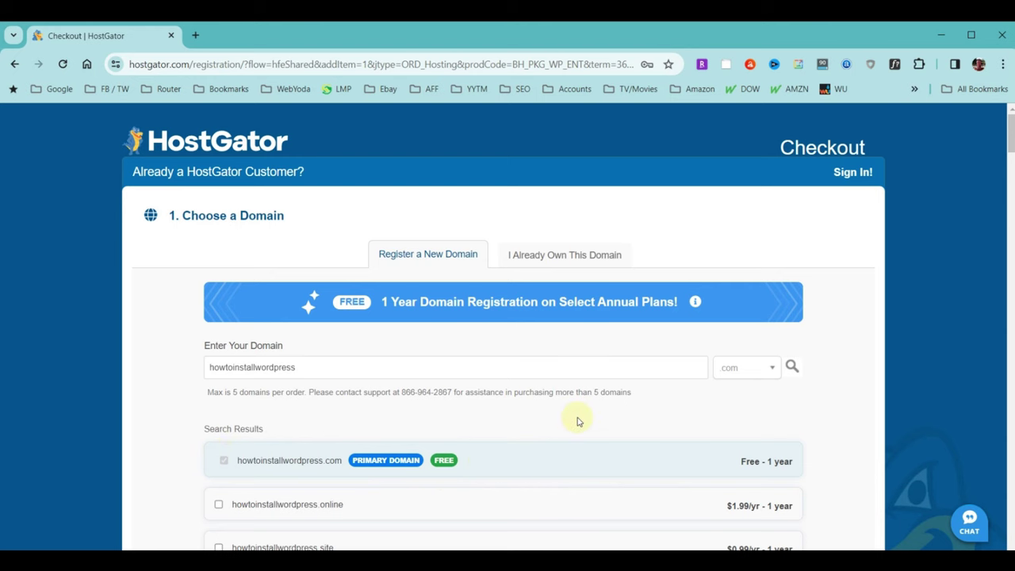
pyautogui.scroll(-3, 577, 421)
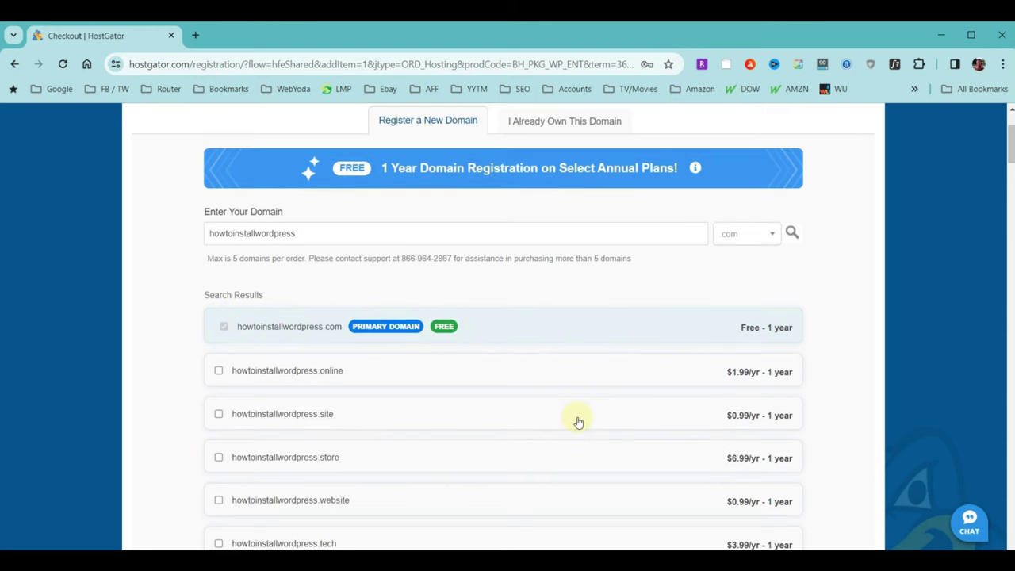
pyautogui.scroll(-5, 578, 422)
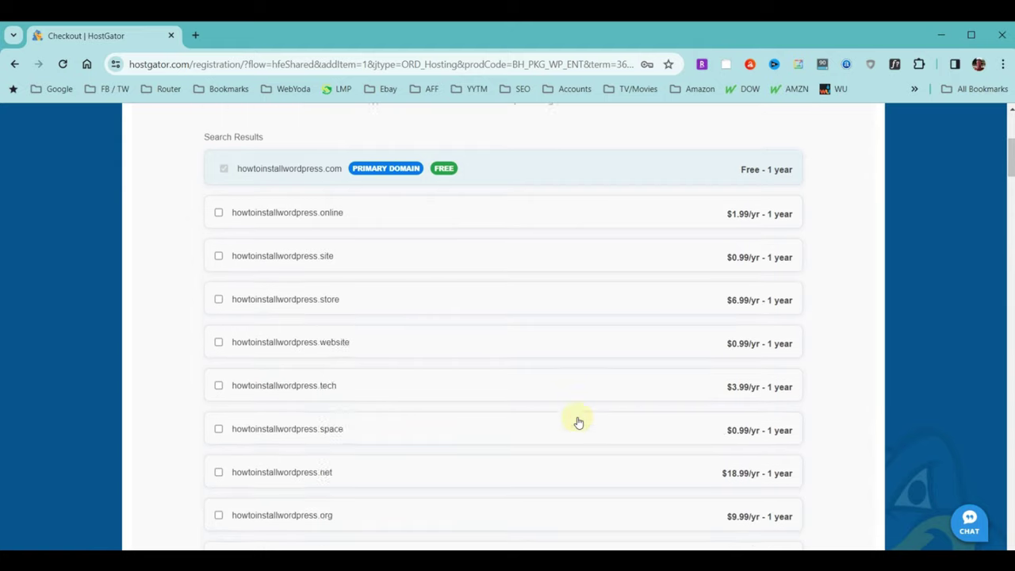
pyautogui.scroll(-6, 578, 422)
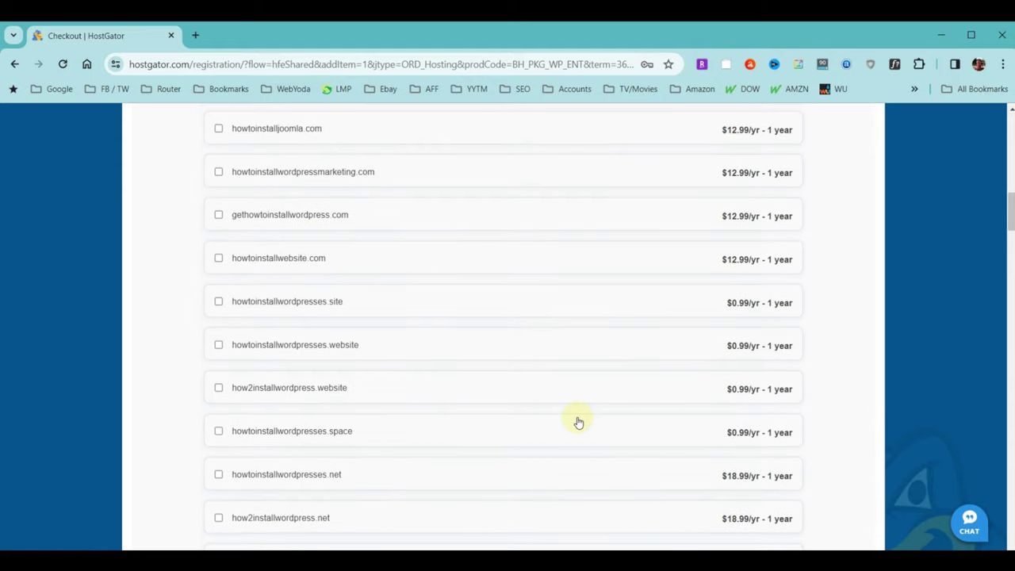
pyautogui.scroll(-4, 578, 422)
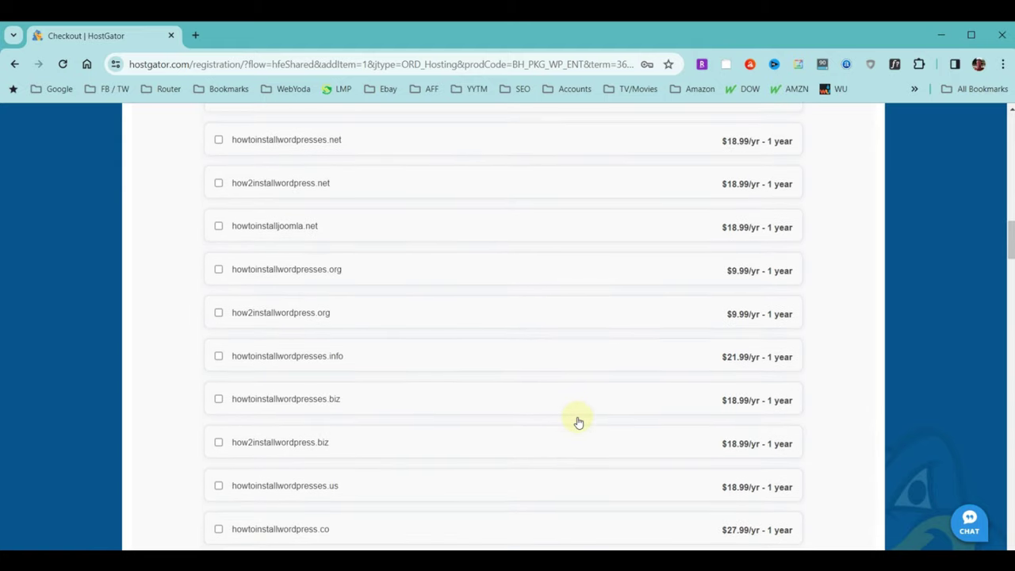
pyautogui.scroll(-11, 578, 422)
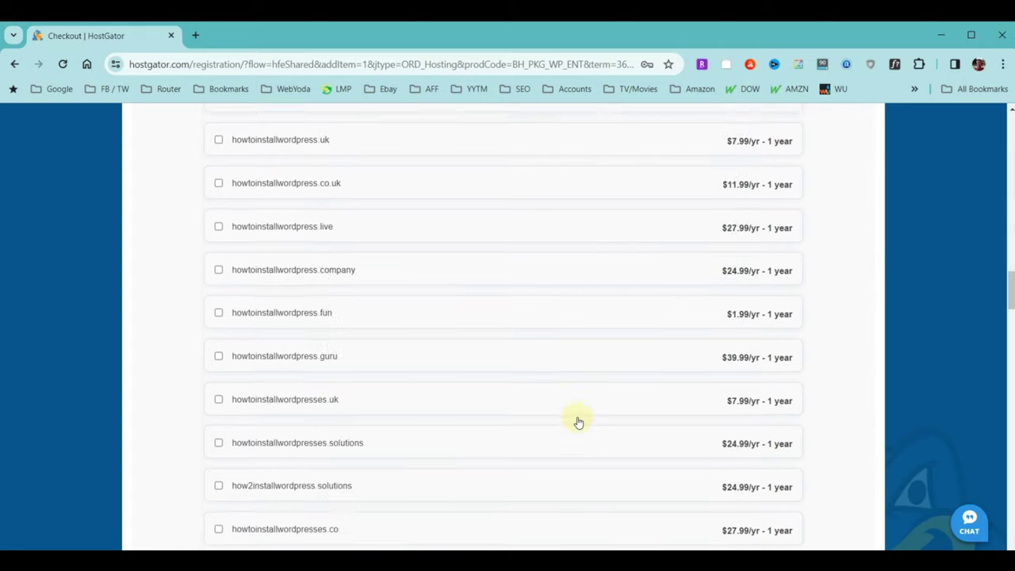
pyautogui.scroll(-1, 578, 422)
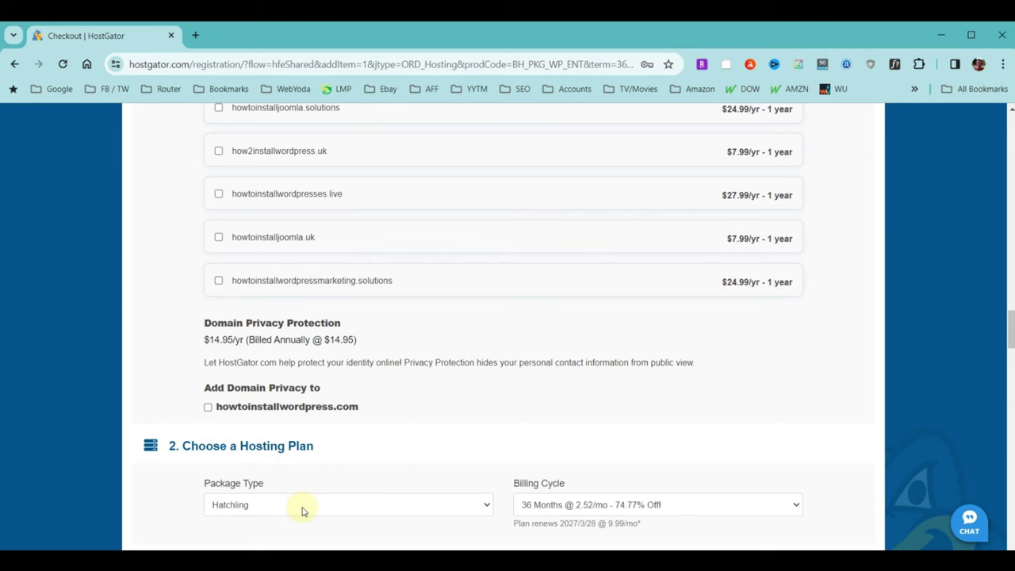
# - Switch the Hatchling billing cycle to 12 Months at $2.57/mo (78.57% off)
pyautogui.click(609, 506)
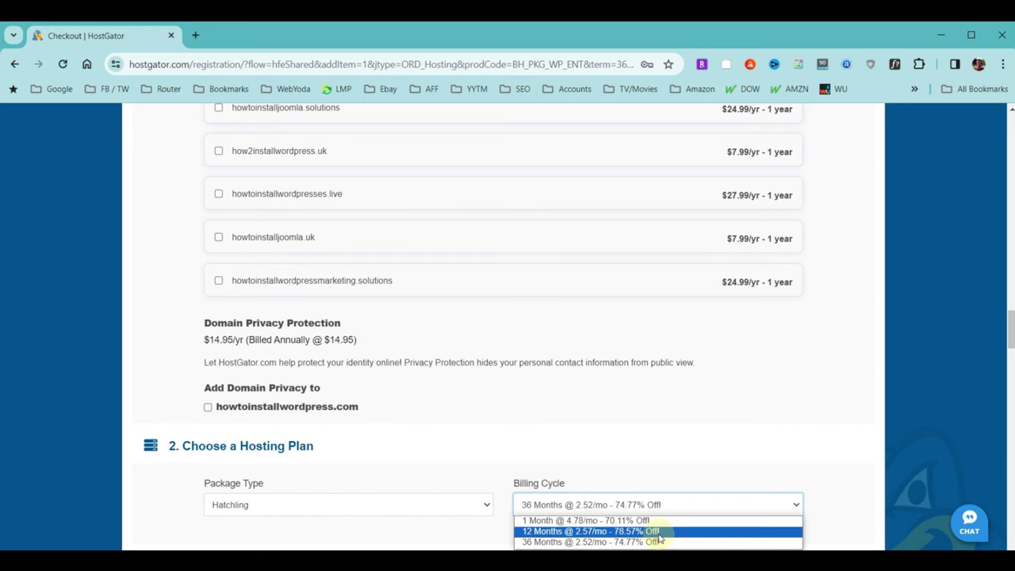
pyautogui.click(658, 532)
pyautogui.scroll(-3, 659, 537)
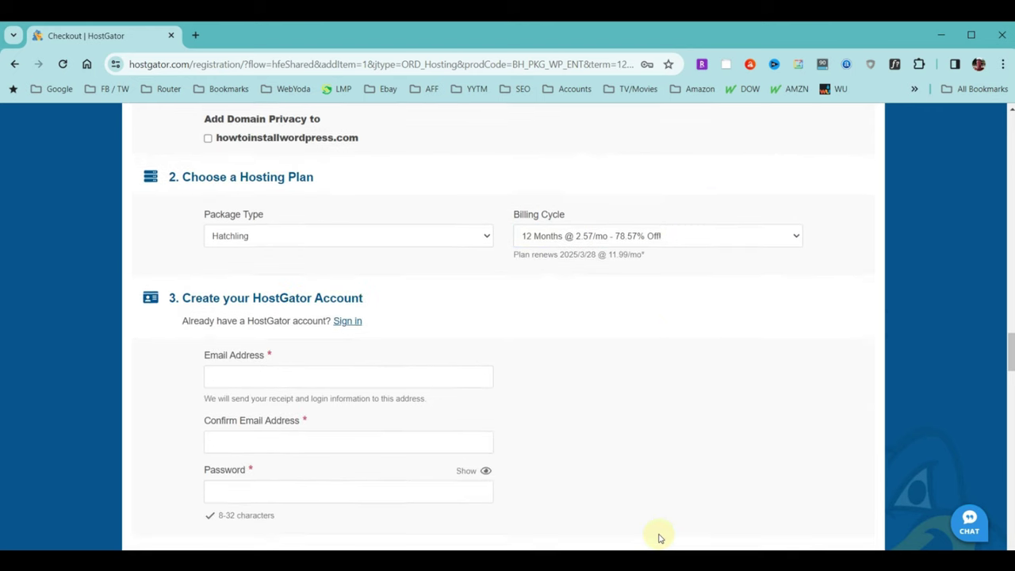
# - Scroll past the account and billing sections to section 5, Add Additional Services
pyautogui.scroll(-1, 658, 537)
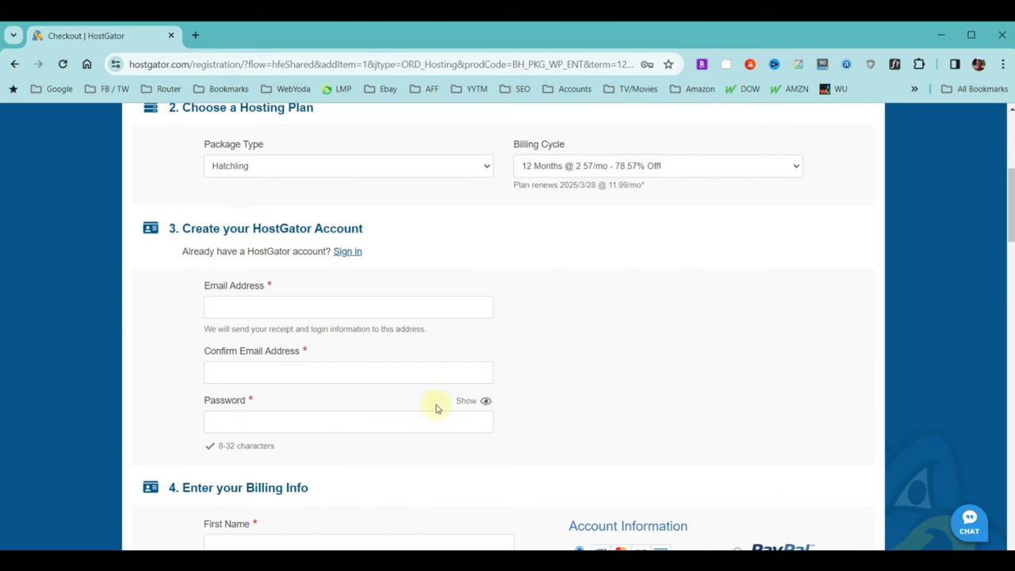
pyautogui.scroll(-5, 743, 226)
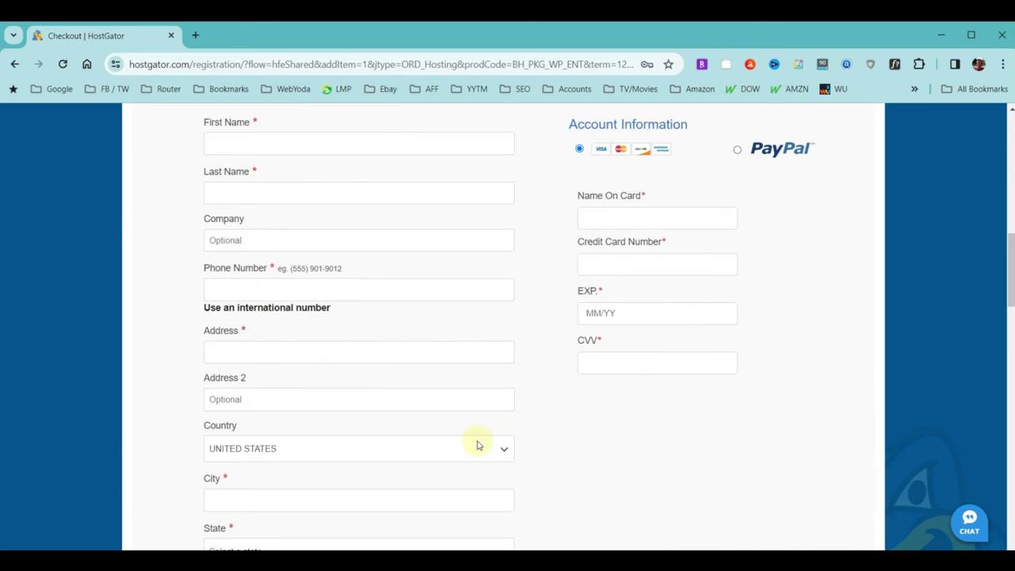
pyautogui.scroll(-7, 789, 229)
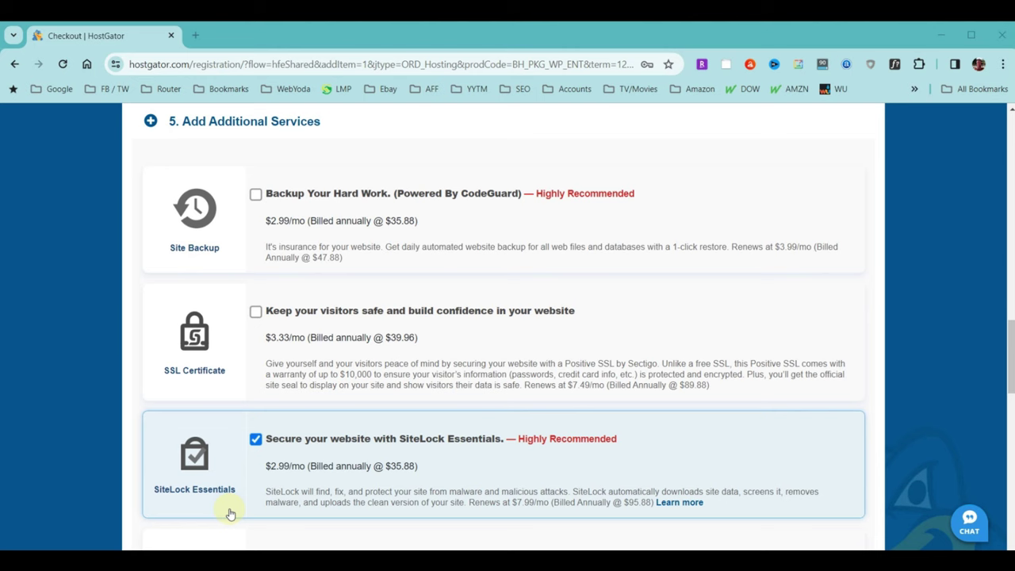
# - Untick SiteLock Essentials ($2.99/mo) and scroll down to the coupon section, leaving $30.84 due
pyautogui.click(230, 514)
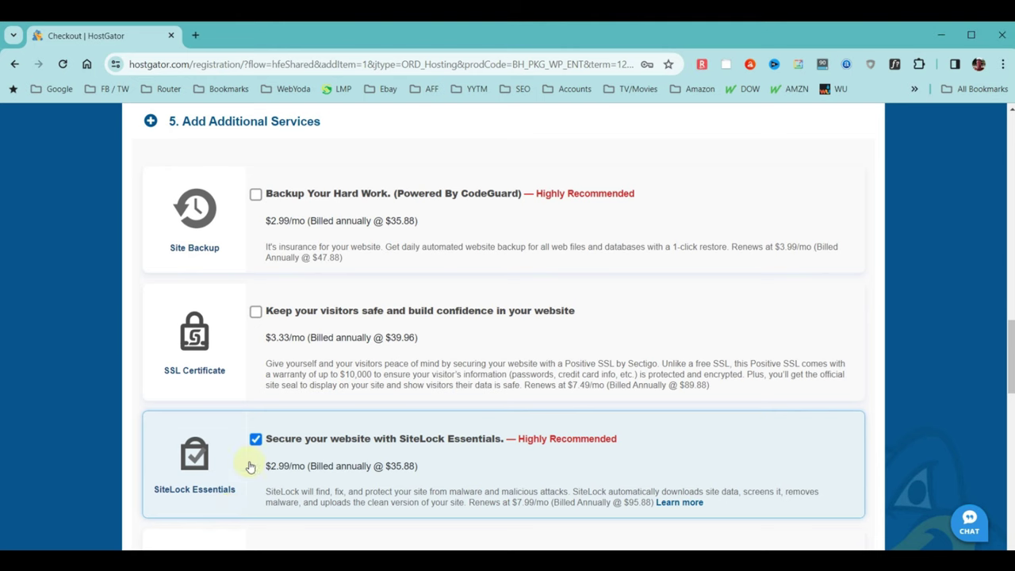
pyautogui.click(256, 441)
pyautogui.scroll(-5, 516, 328)
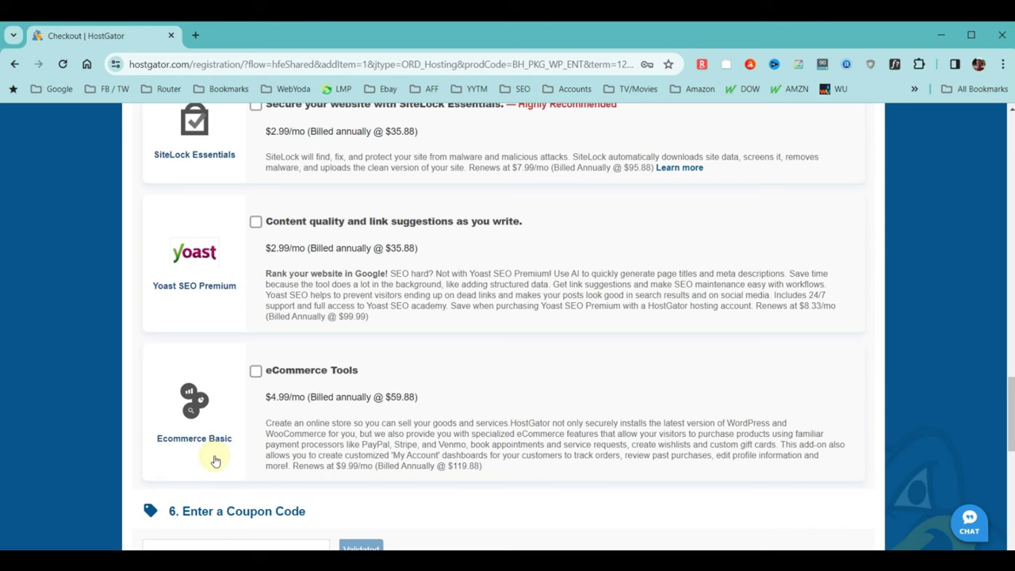
pyautogui.scroll(-5, 794, 301)
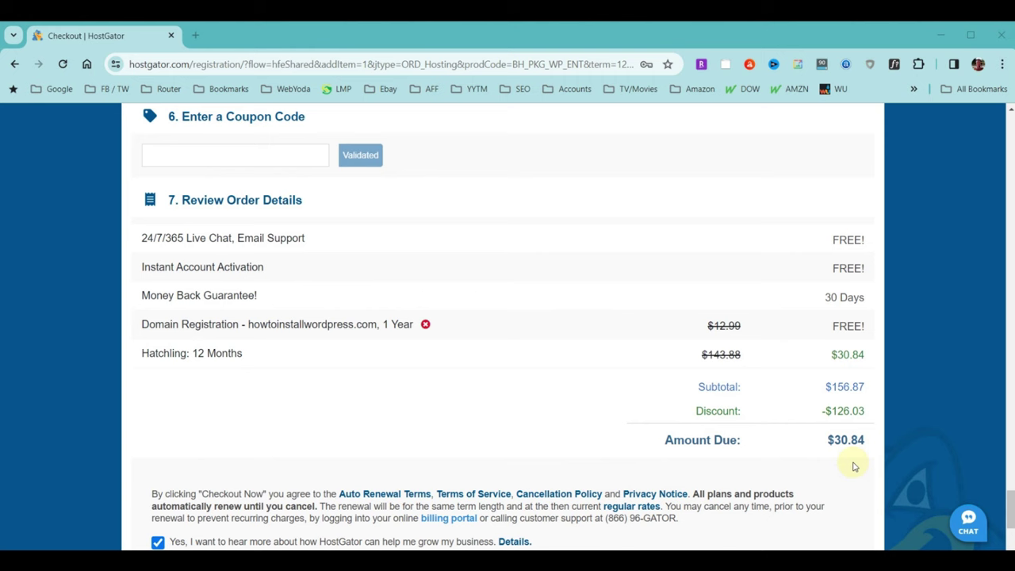
# - Enter the coupon code WEBYODA and validate it
pyautogui.click(210, 155)
pyautogui.write('WEBYODA')
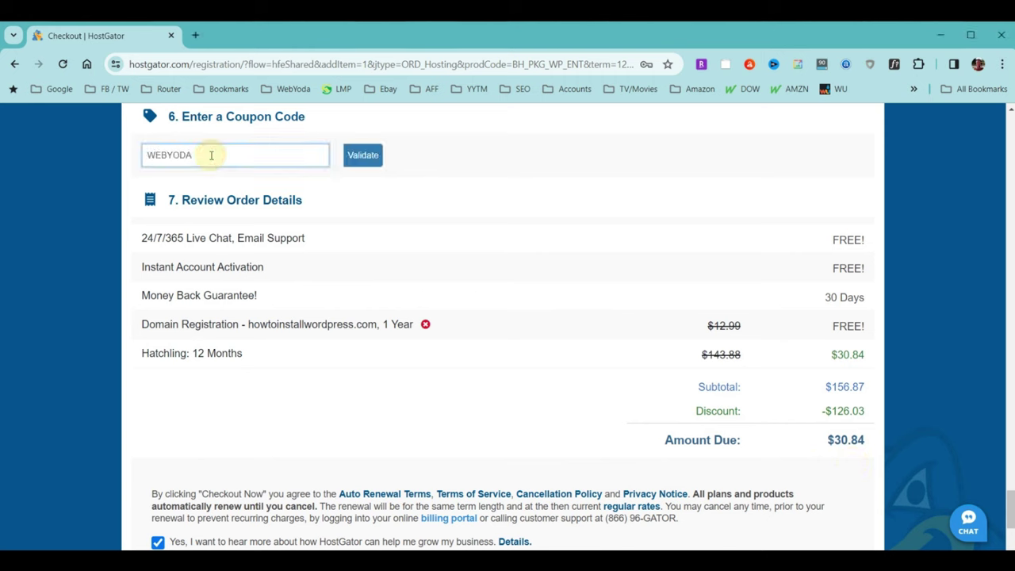
pyautogui.click(378, 155)
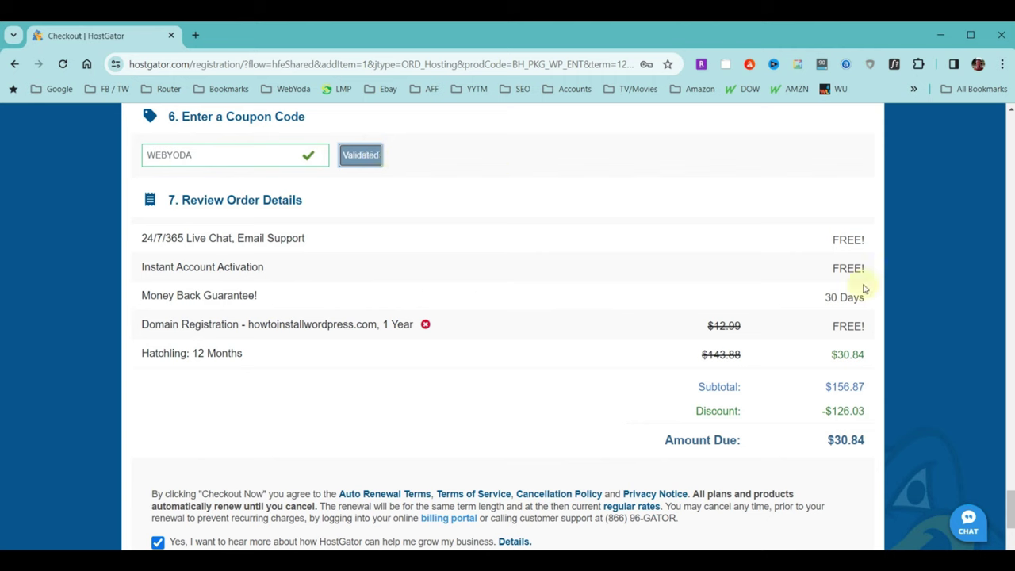
# - Highlight the Live Chat support, Instant Account Activation and Money Back Guarantee lines in the order review
pyautogui.tripleClick(353, 235)
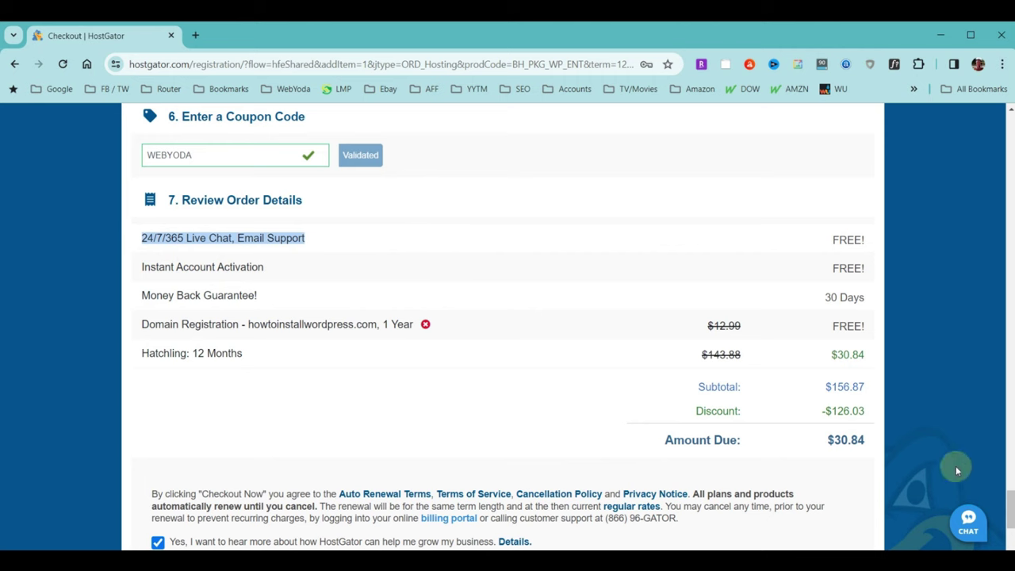
pyautogui.click(300, 276)
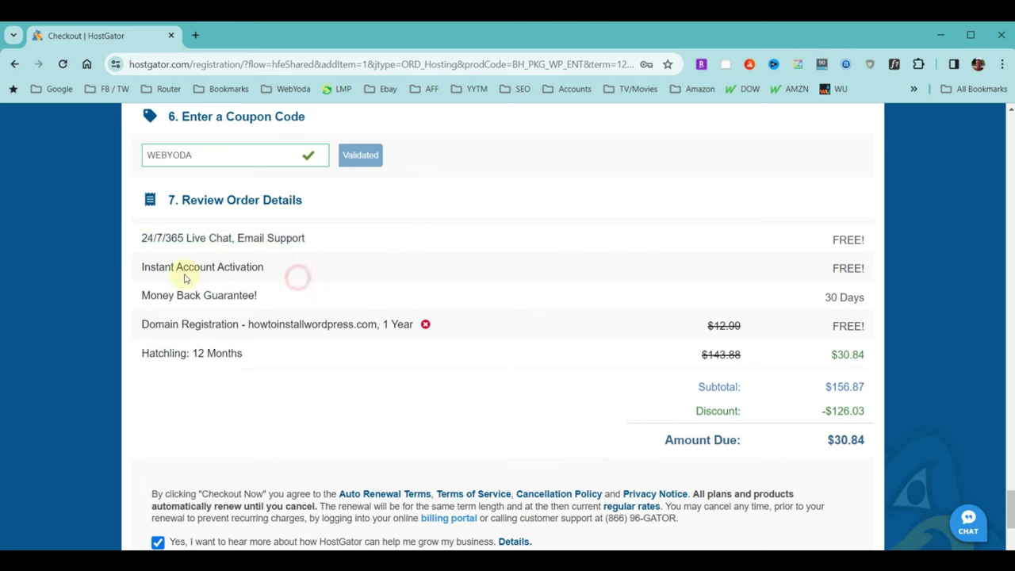
pyautogui.moveTo(140, 267); pyautogui.dragTo(318, 273)
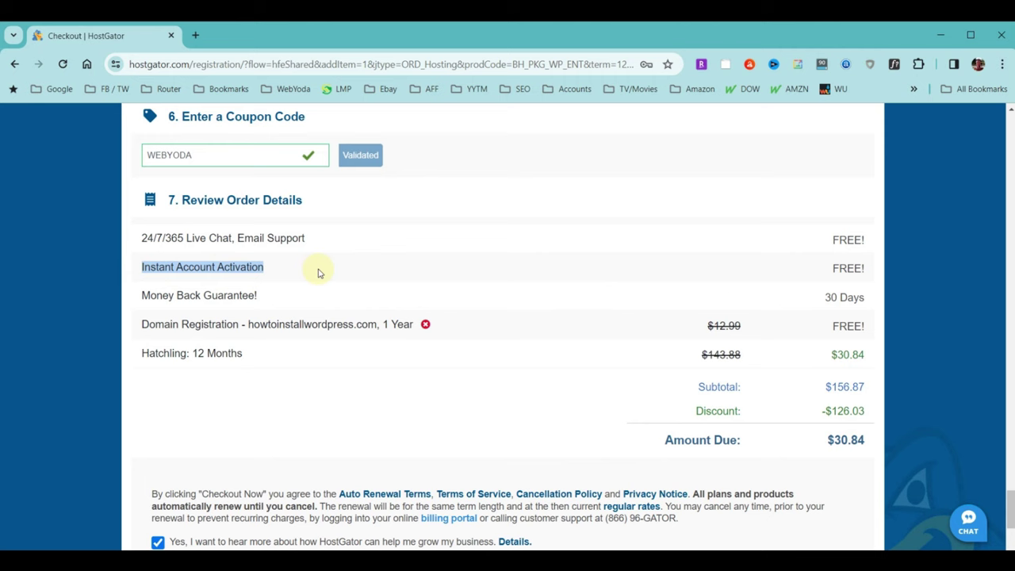
pyautogui.moveTo(138, 295); pyautogui.dragTo(305, 295)
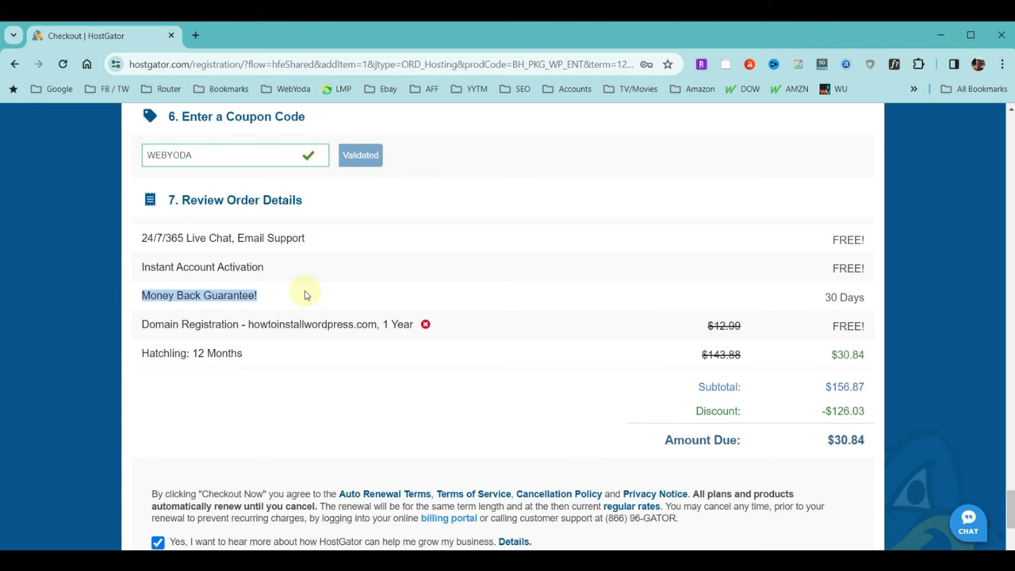
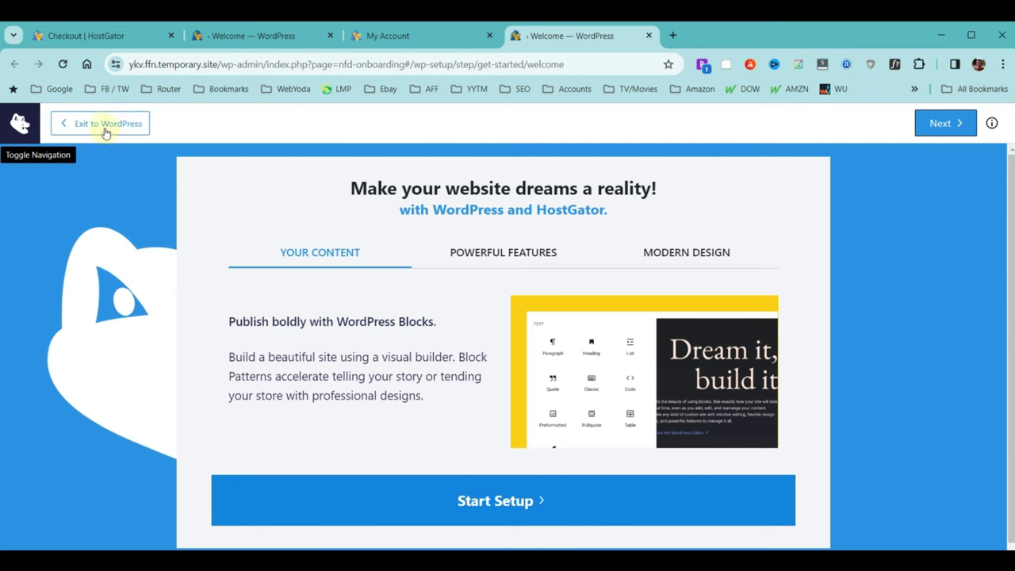
# - Exit the setup wizard without finishing to reach the HostGator admin home page
pyautogui.click(103, 126)
pyautogui.click(573, 365)
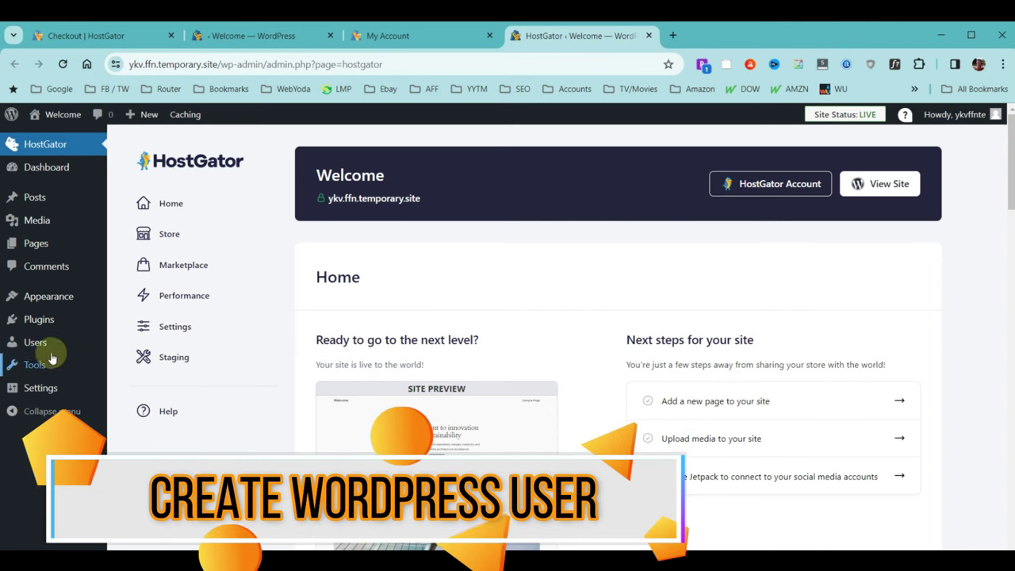
pyautogui.moveTo(35, 342)
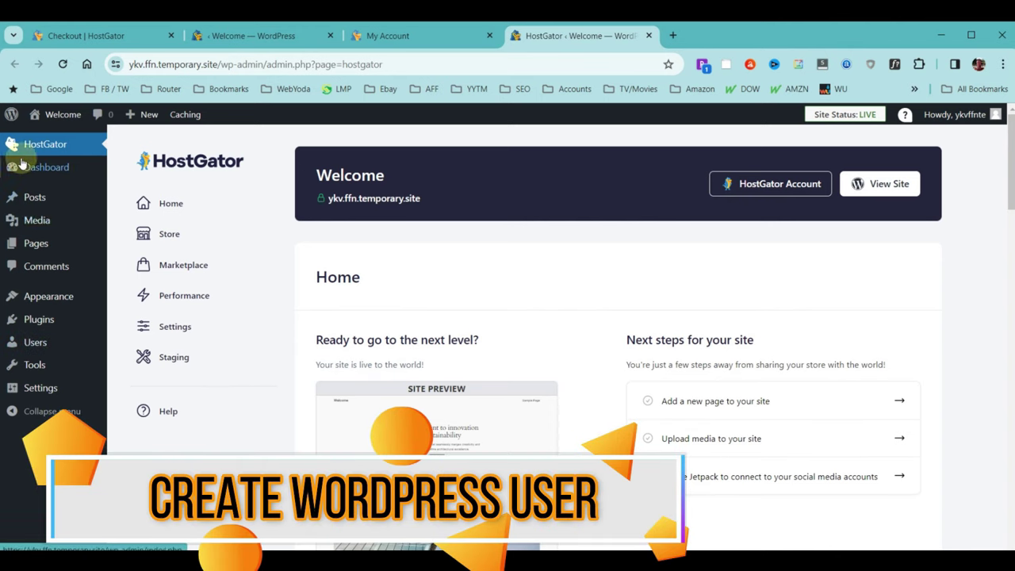
# - Get past the OptinMonster redirect and view the Users list with its single administrator
pyautogui.click(36, 349)
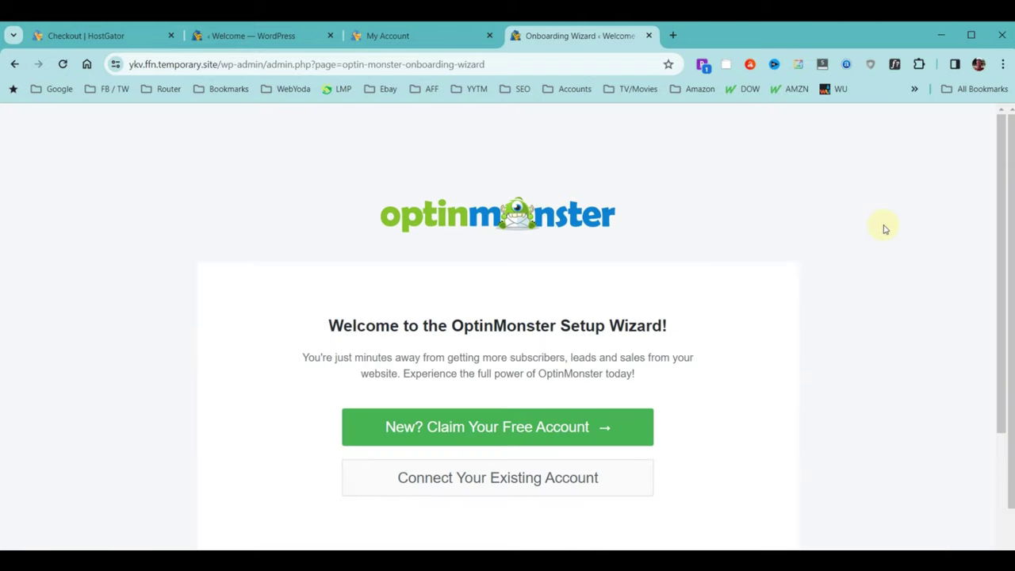
pyautogui.scroll(-2, 888, 229)
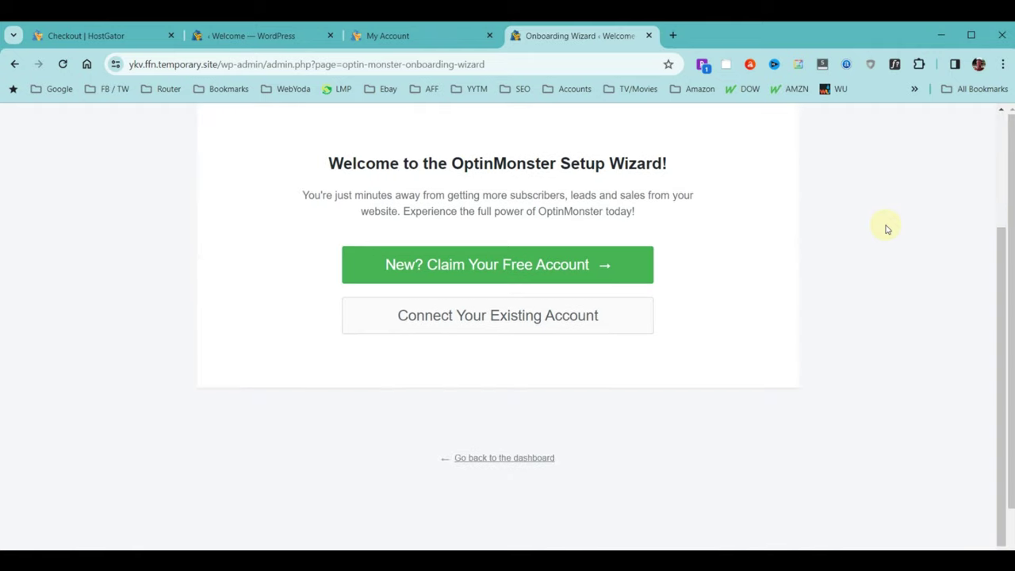
pyautogui.click(501, 460)
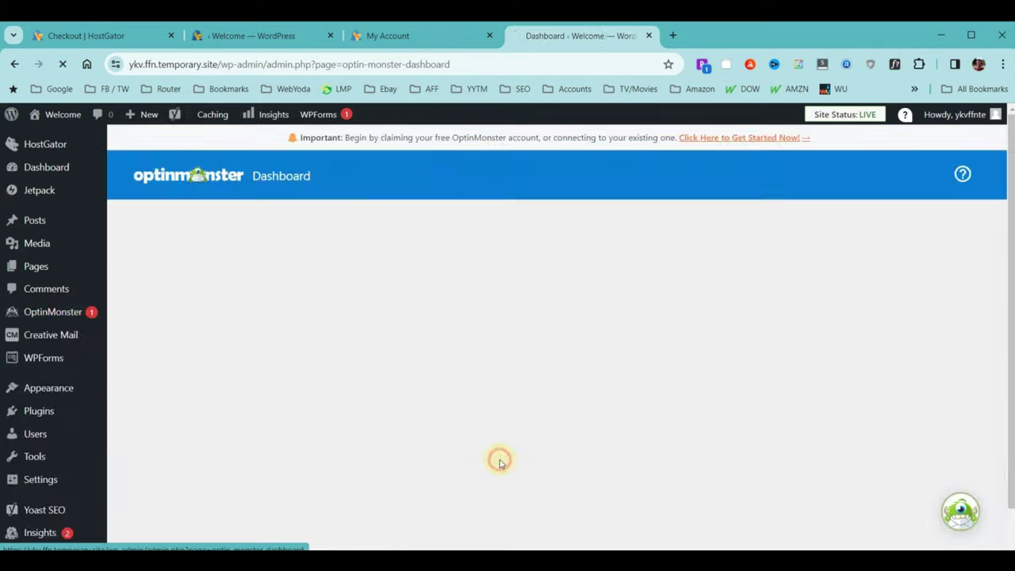
pyautogui.moveTo(34, 273)
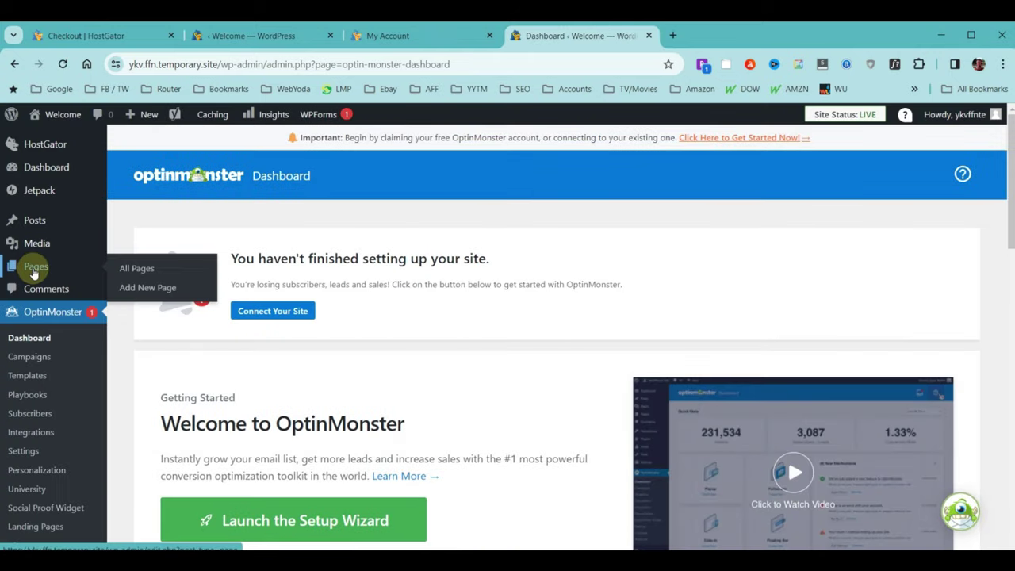
pyautogui.scroll(-3, 34, 274)
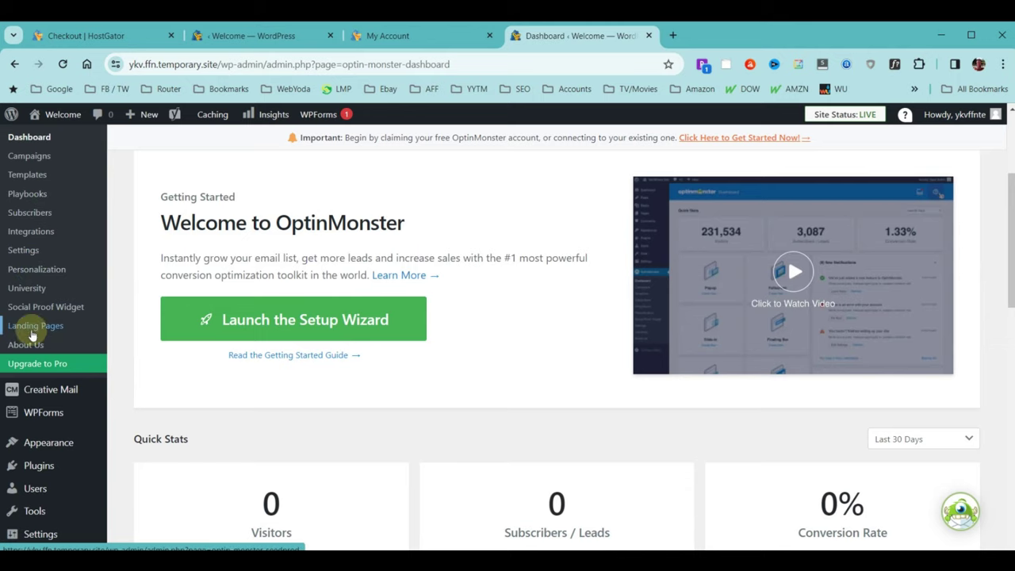
pyautogui.scroll(-1, 36, 364)
pyautogui.click(36, 427)
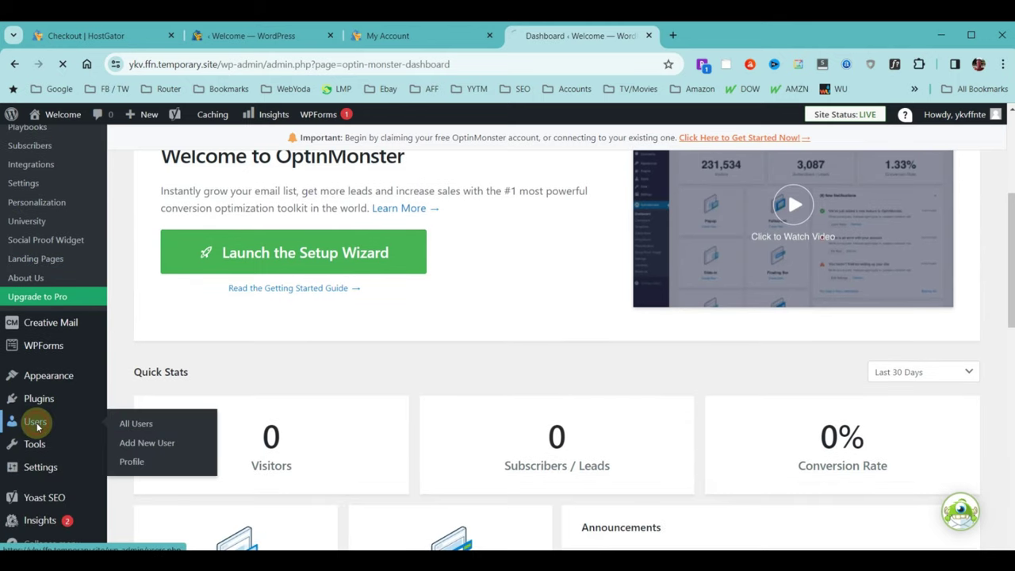
pyautogui.scroll(-1, 539, 196)
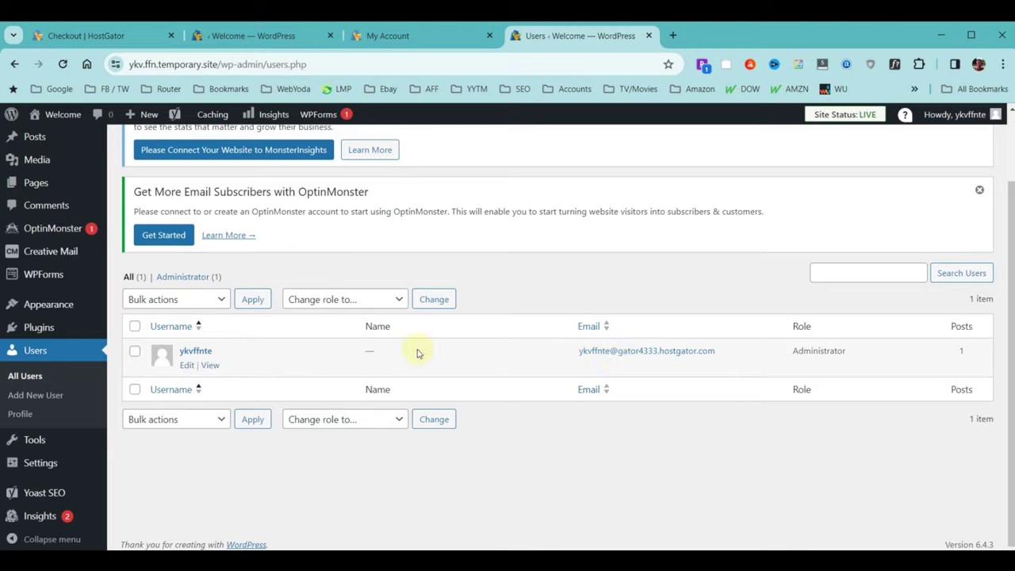
pyautogui.scroll(1, 415, 352)
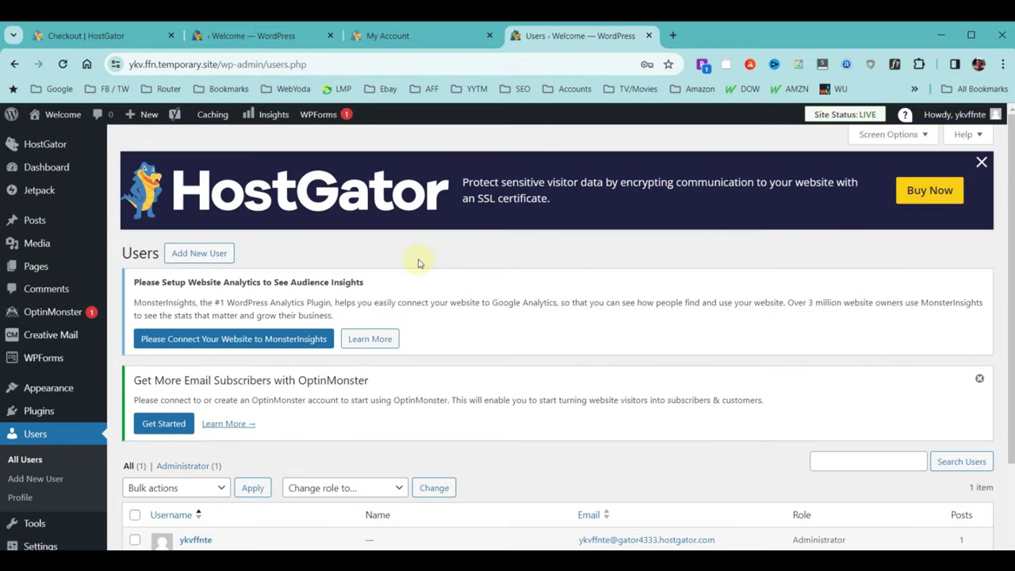
pyautogui.scroll(-1, 419, 264)
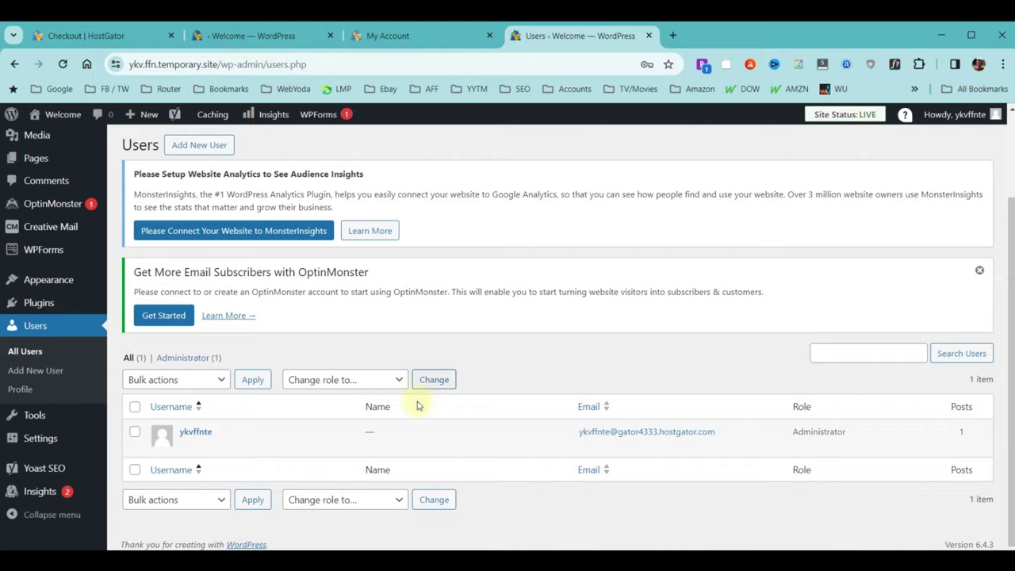
pyautogui.scroll(1, 428, 434)
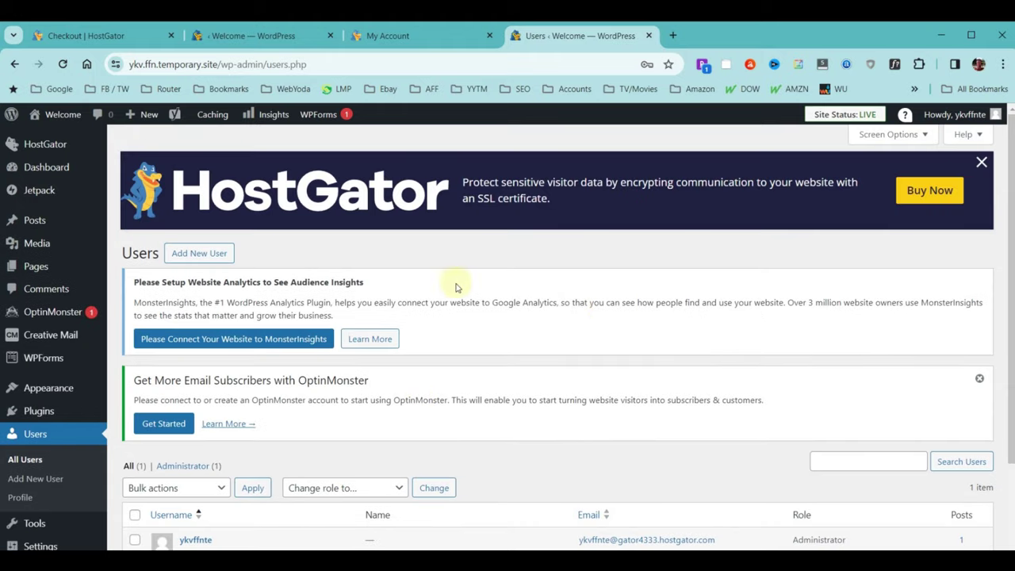
# - Start a new user and enter its username, e-mail address, first and last name
pyautogui.click(198, 253)
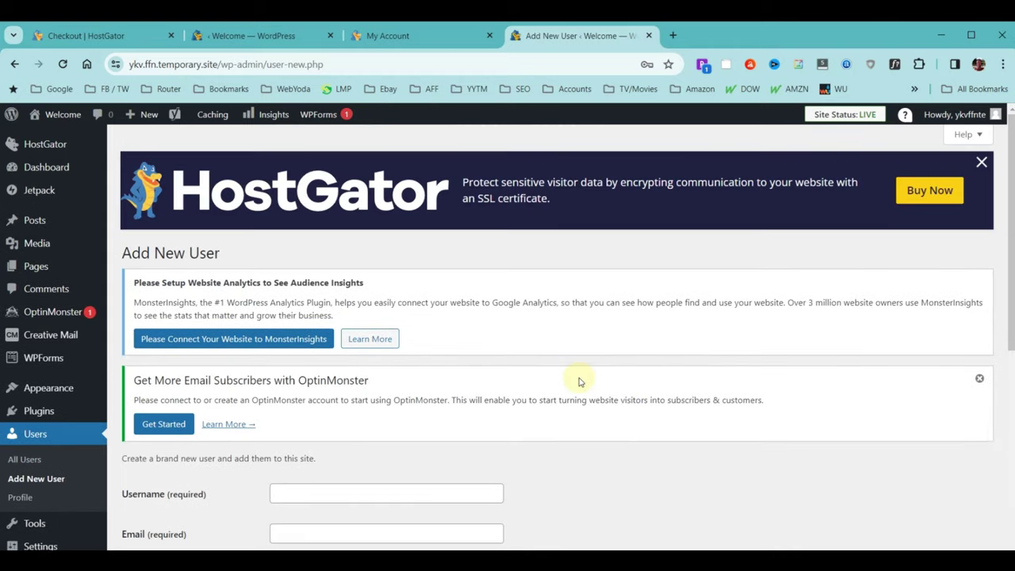
pyautogui.scroll(-2, 613, 313)
pyautogui.click(295, 365)
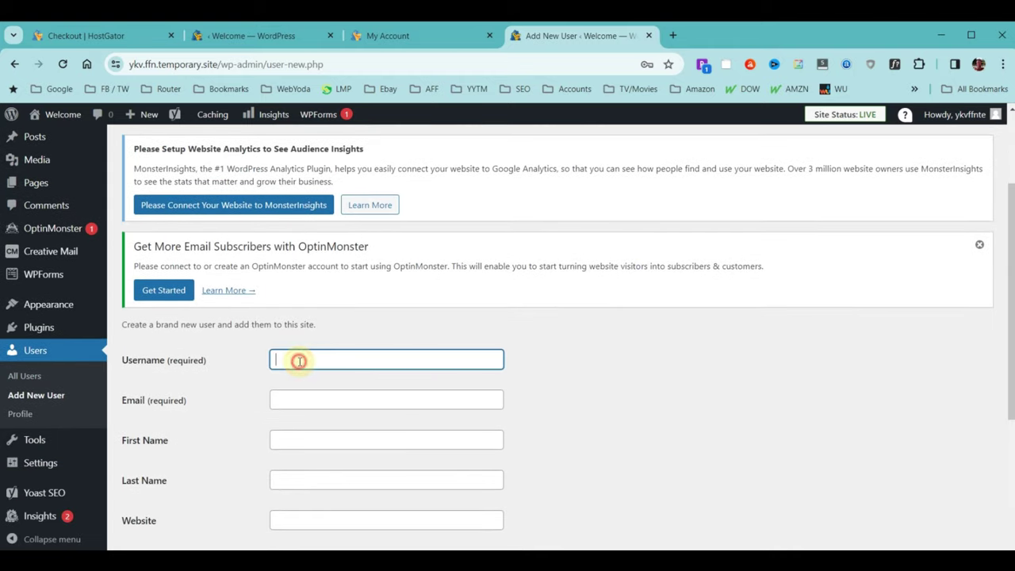
pyautogui.write('yodauser')
pyautogui.click(368, 400)
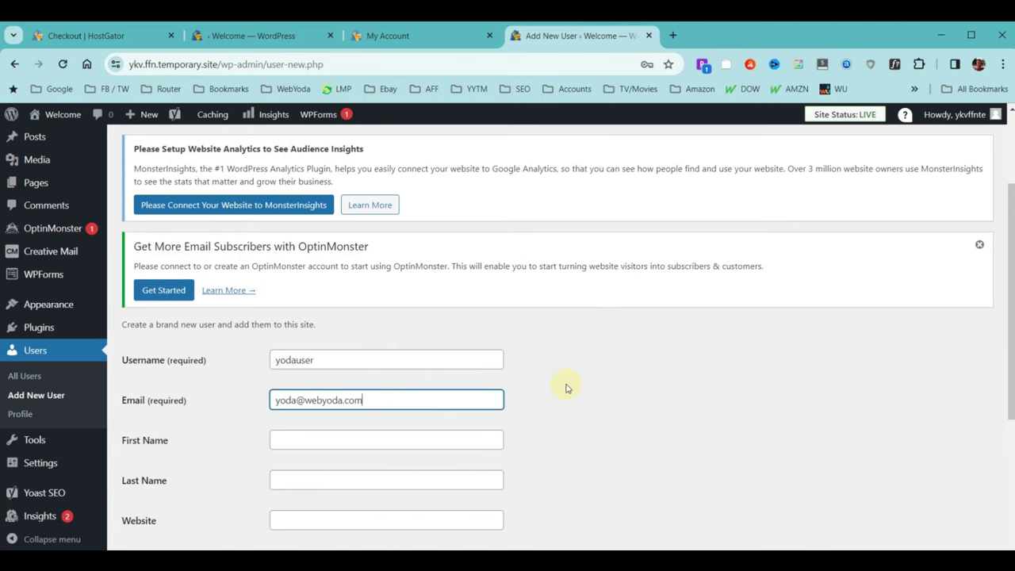
pyautogui.scroll(-2, 587, 365)
pyautogui.click(304, 301)
pyautogui.write('Yoda')
pyautogui.click(333, 348)
pyautogui.write('Yoda')
# - Mask the generated strong password and set the new user's role to Administrator
pyautogui.click(633, 340)
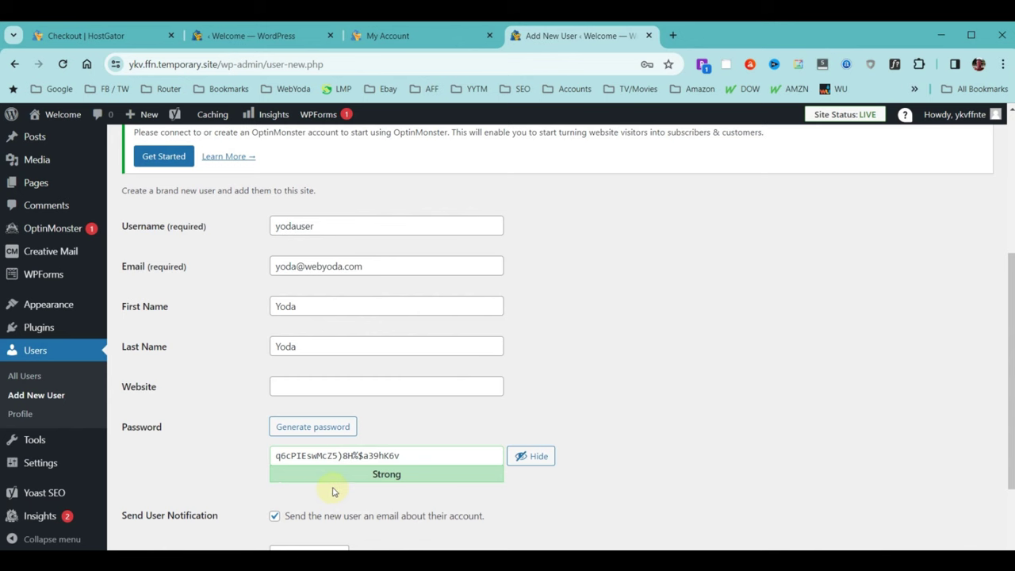
pyautogui.click(533, 456)
pyautogui.click(431, 460)
pyautogui.scroll(-2, 683, 378)
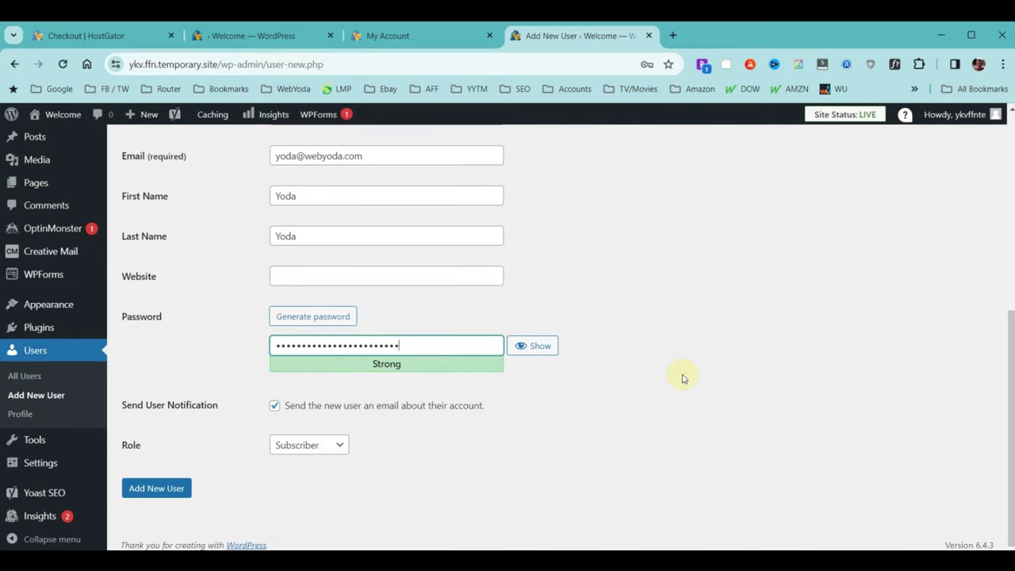
pyautogui.click(335, 448)
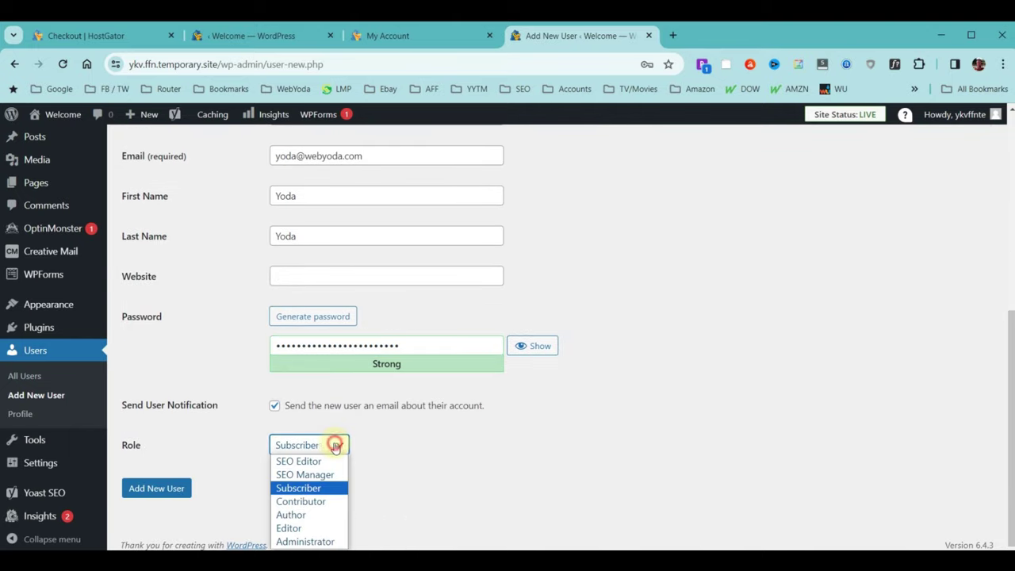
pyautogui.click(305, 542)
pyautogui.scroll(3, 434, 362)
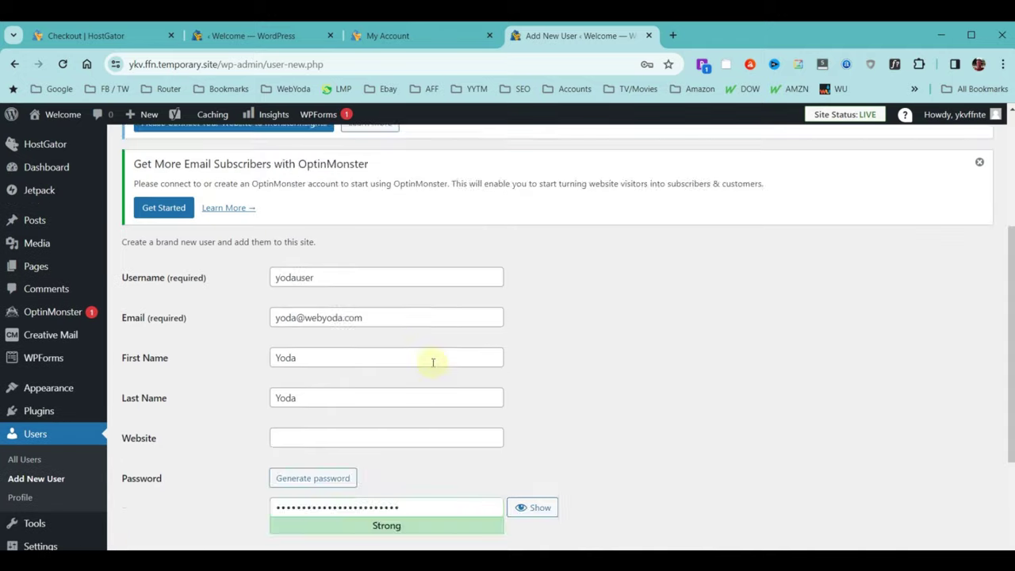
pyautogui.scroll(3, 434, 363)
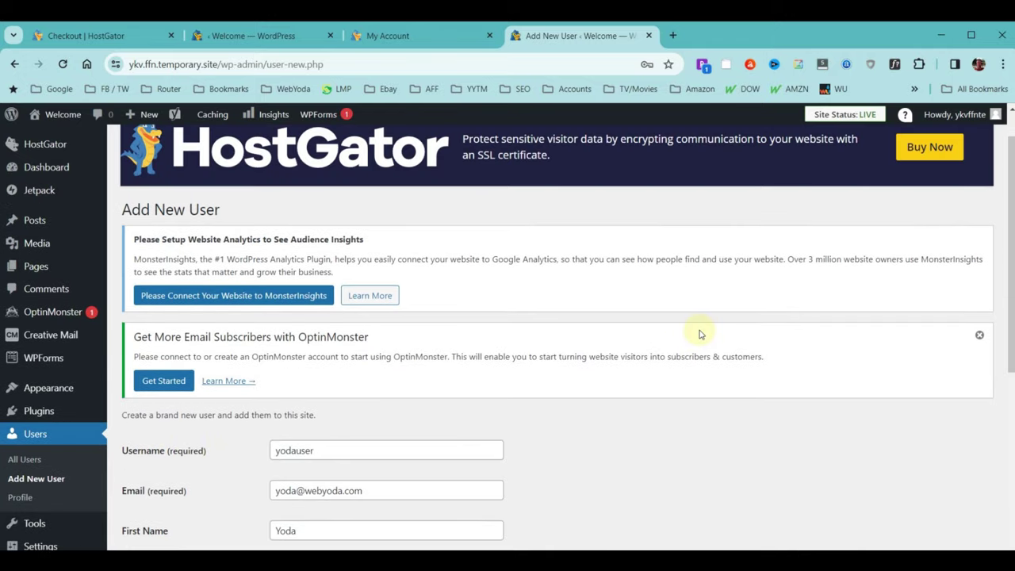
pyautogui.scroll(-5, 700, 334)
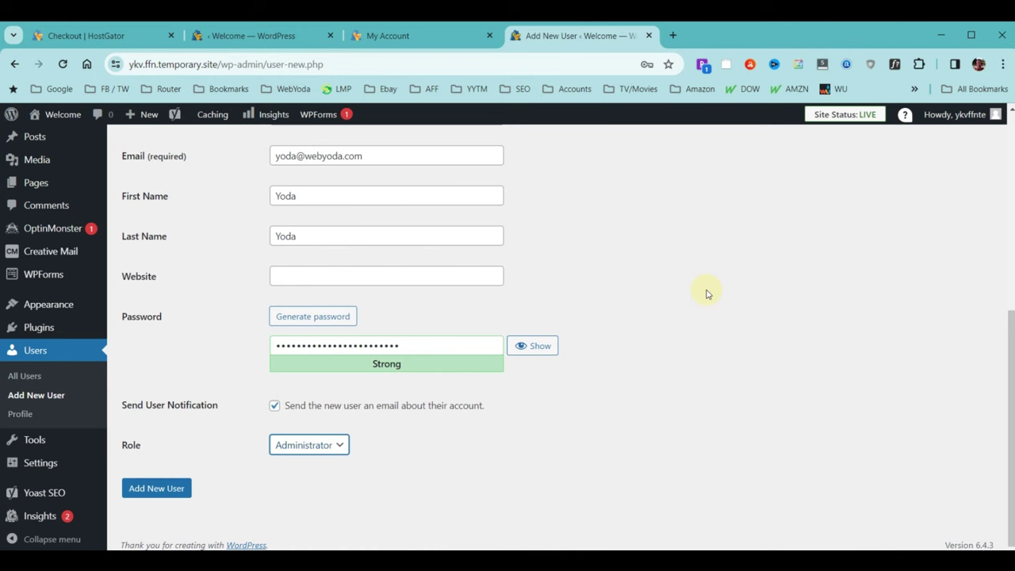
# - Create the new administrator account, save its password in Chrome, and log out
pyautogui.click(163, 491)
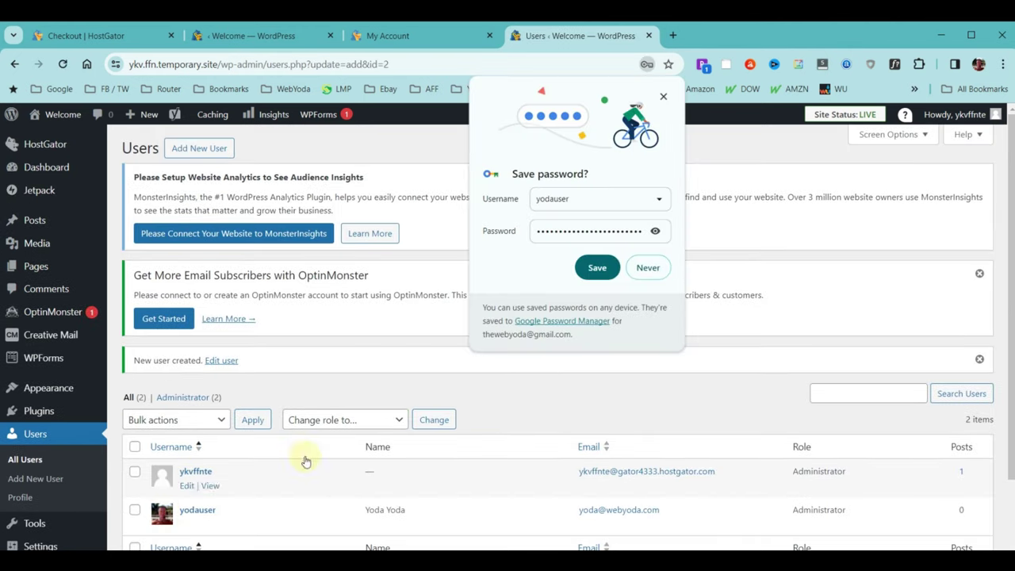
pyautogui.click(596, 268)
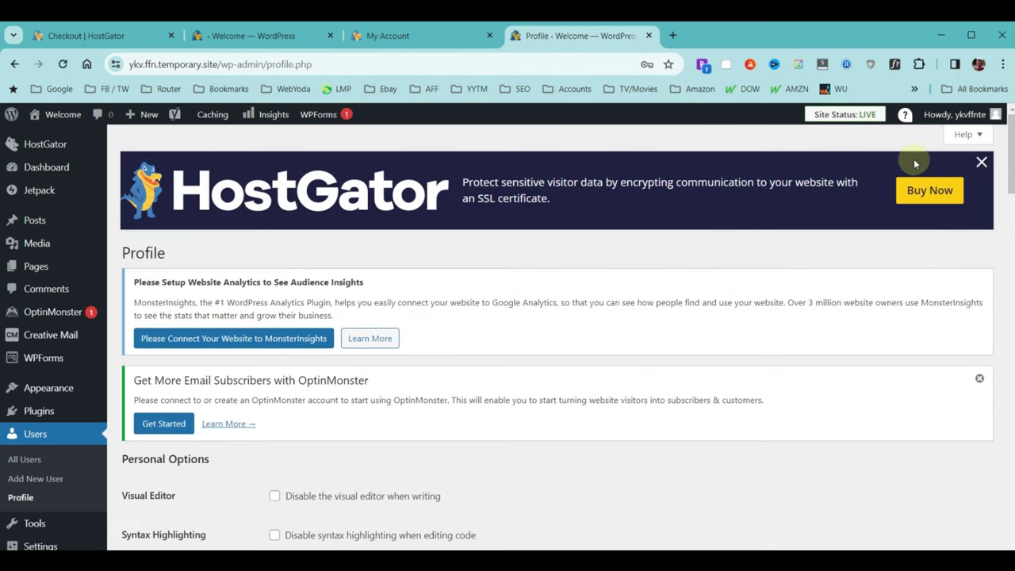
pyautogui.moveTo(998, 116)
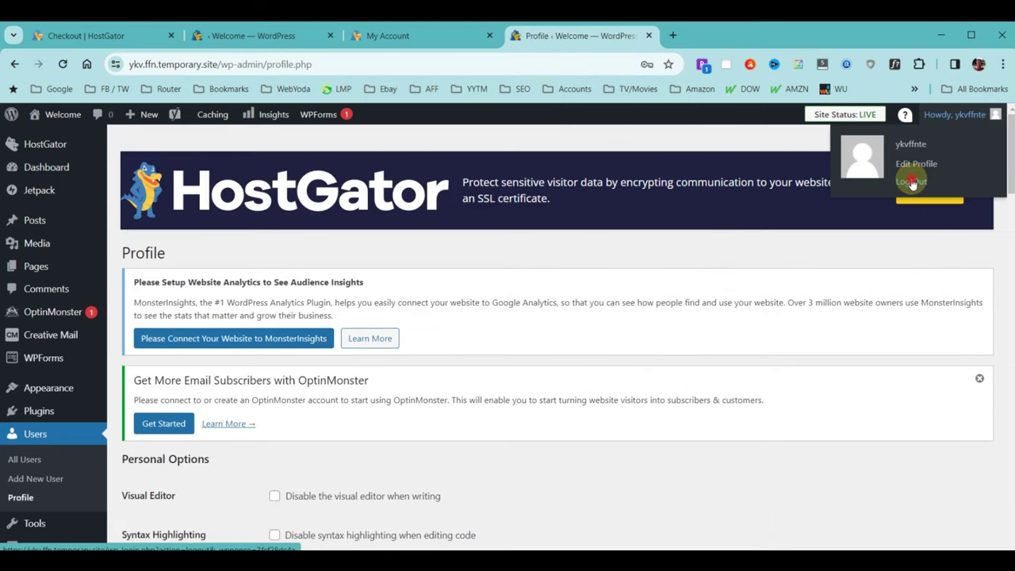
pyautogui.click(911, 182)
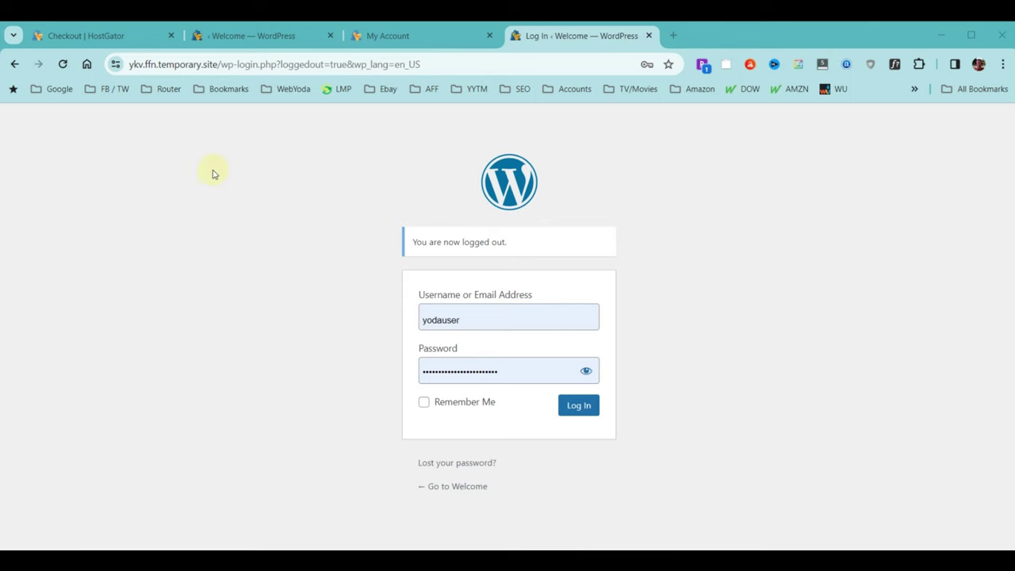
# - Erase the login page's entire URL from the browser address bar
pyautogui.moveTo(218, 64); pyautogui.dragTo(129, 65)
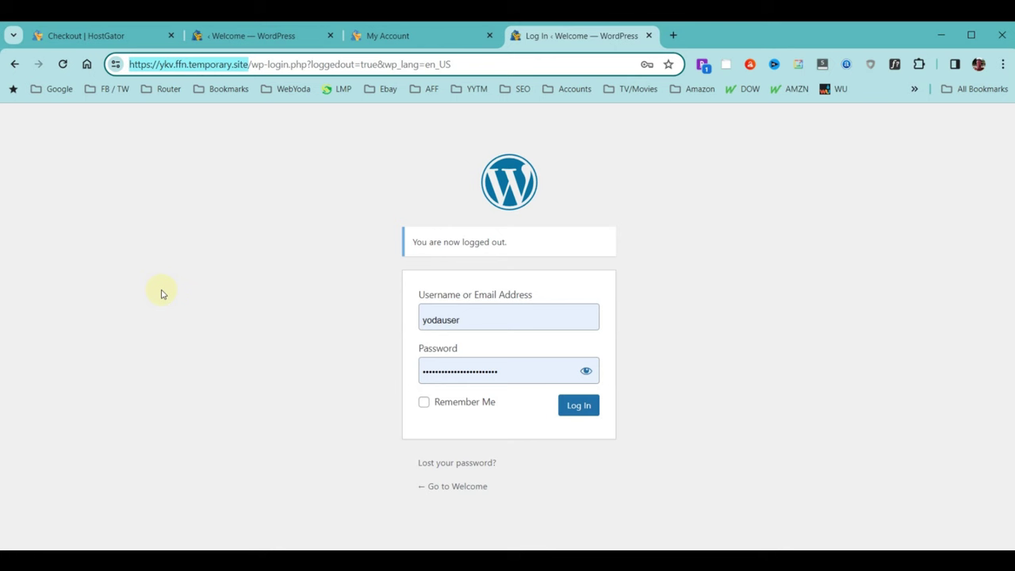
pyautogui.click(482, 68)
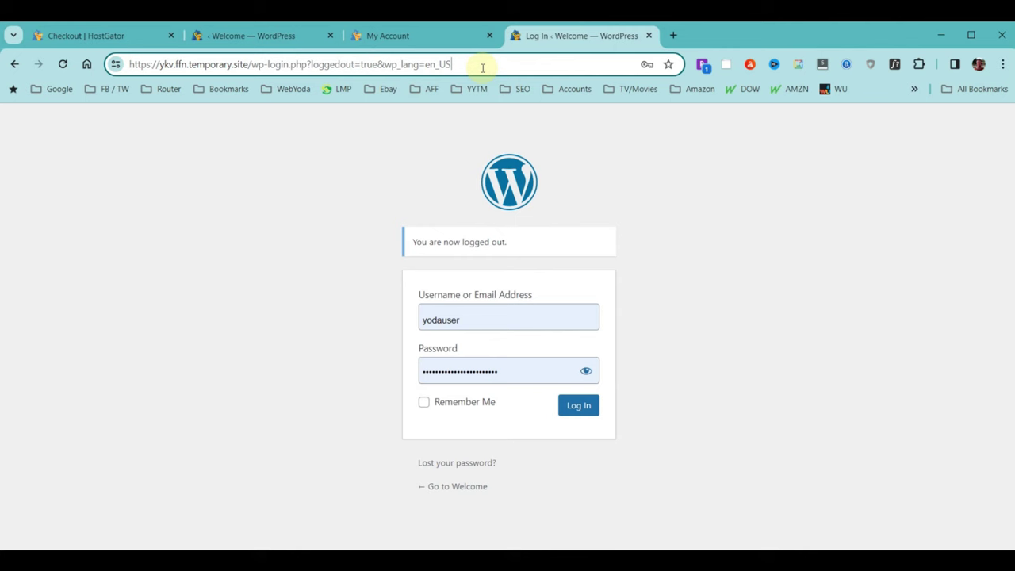
pyautogui.moveTo(479, 66); pyautogui.dragTo(50, 69)
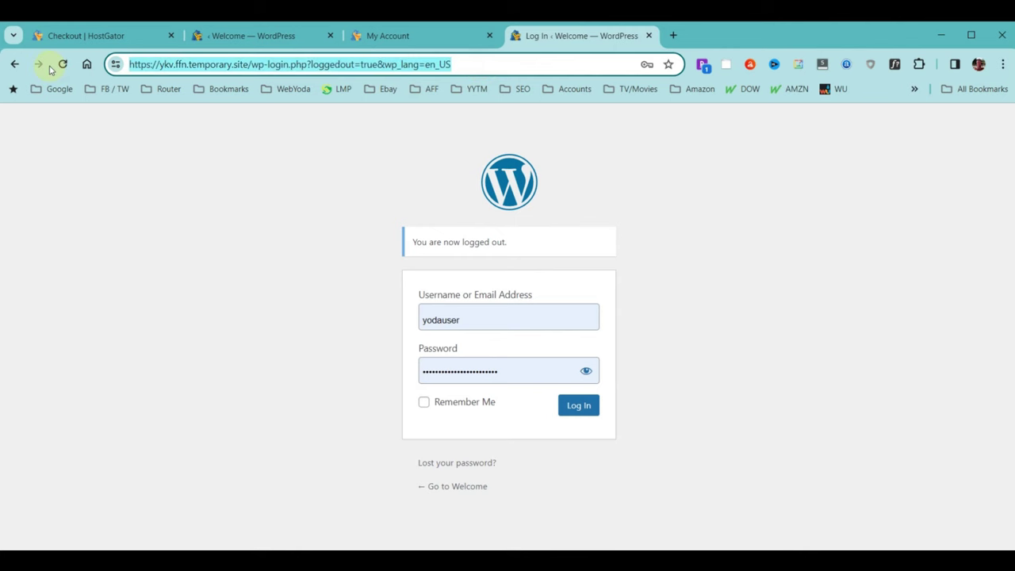
pyautogui.press('BackSpace')
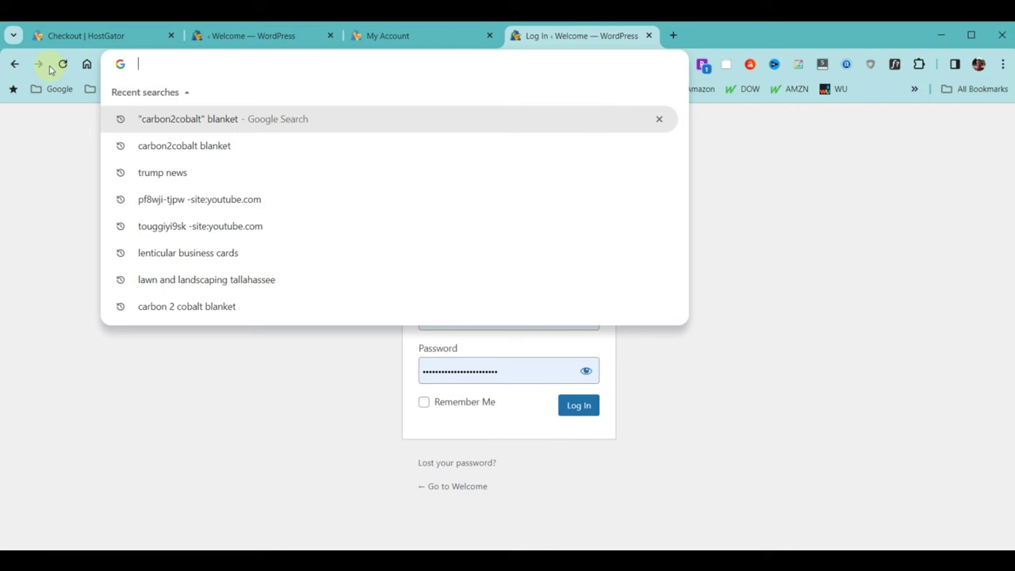
pyautogui.write('howtoinstallwordpress.com')
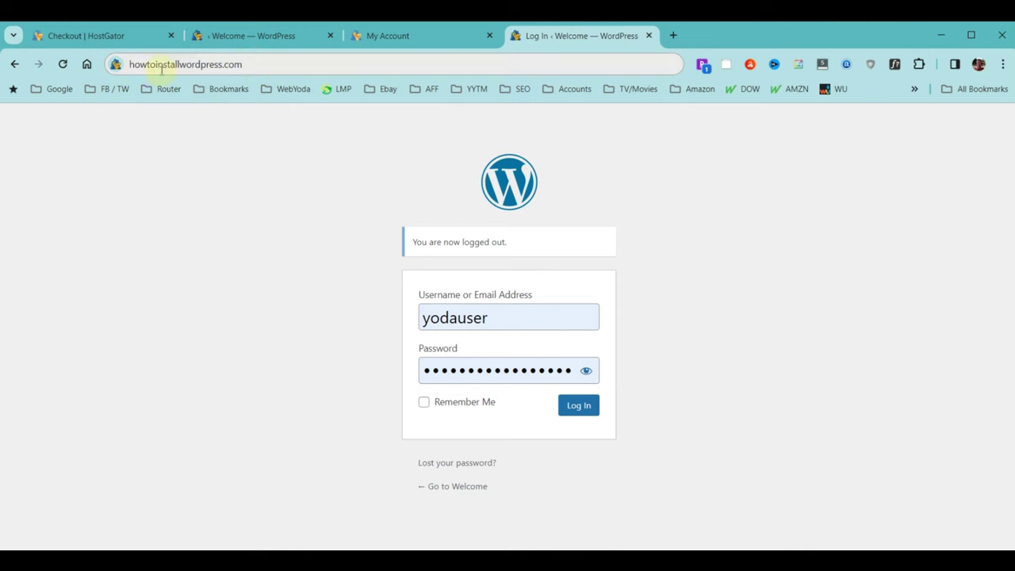
pyautogui.click(260, 62)
pyautogui.hotkey('ctrl', 'c')
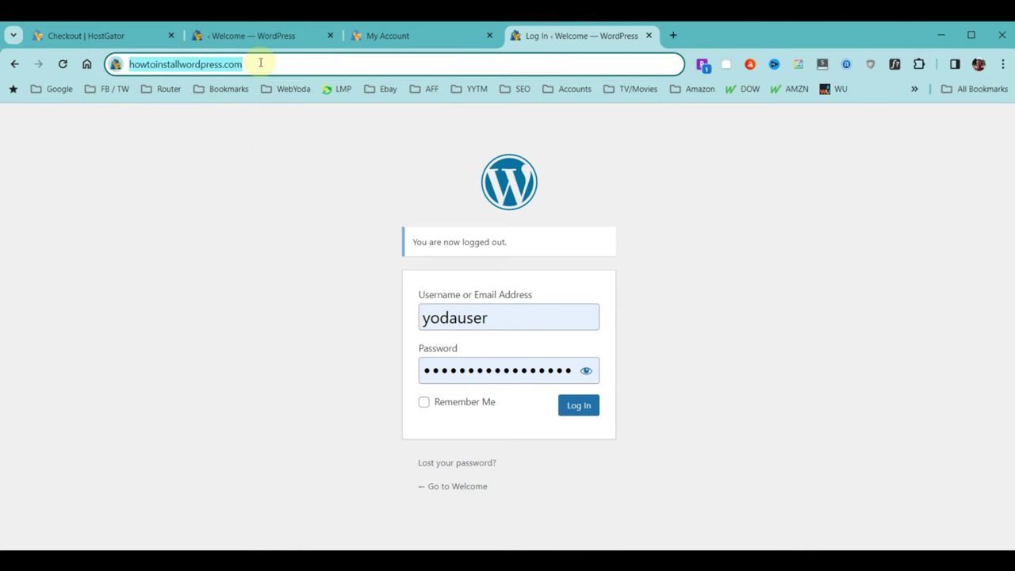
pyautogui.press('Return')
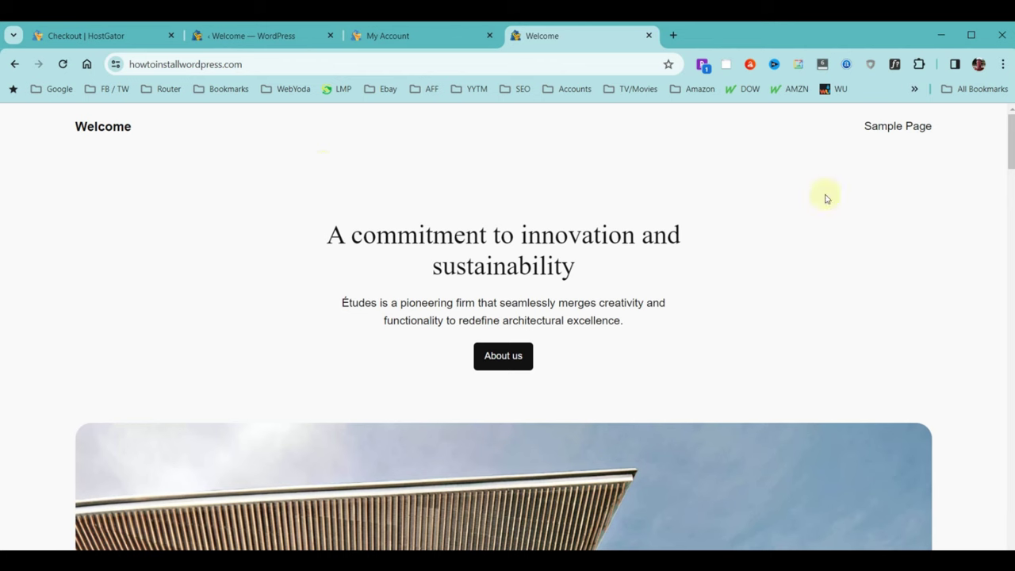
pyautogui.click(273, 65)
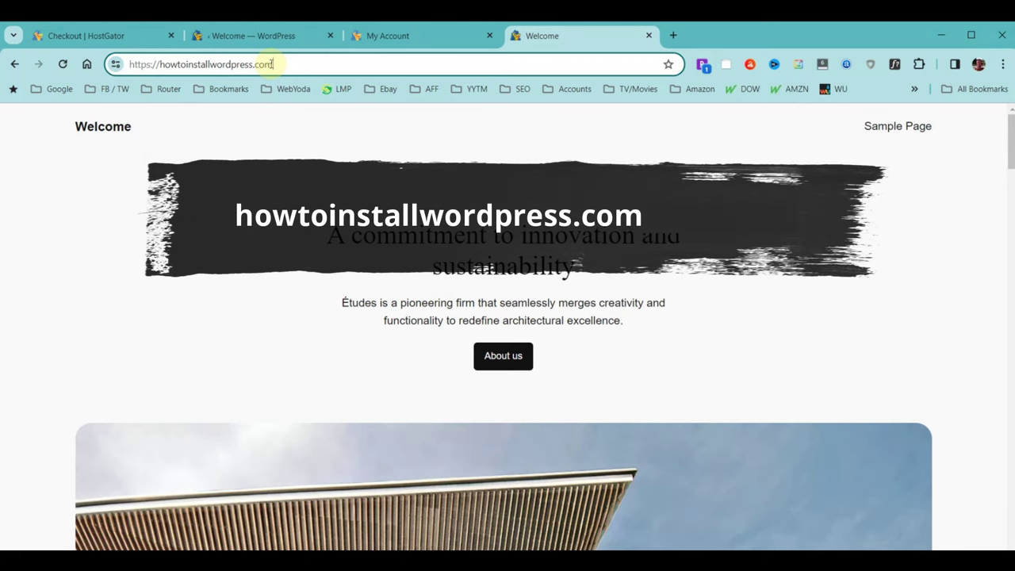
# - Go to the site's /wp-admin address and log in to reach the Dashboard
pyautogui.click(271, 64)
pyautogui.write('/wp')
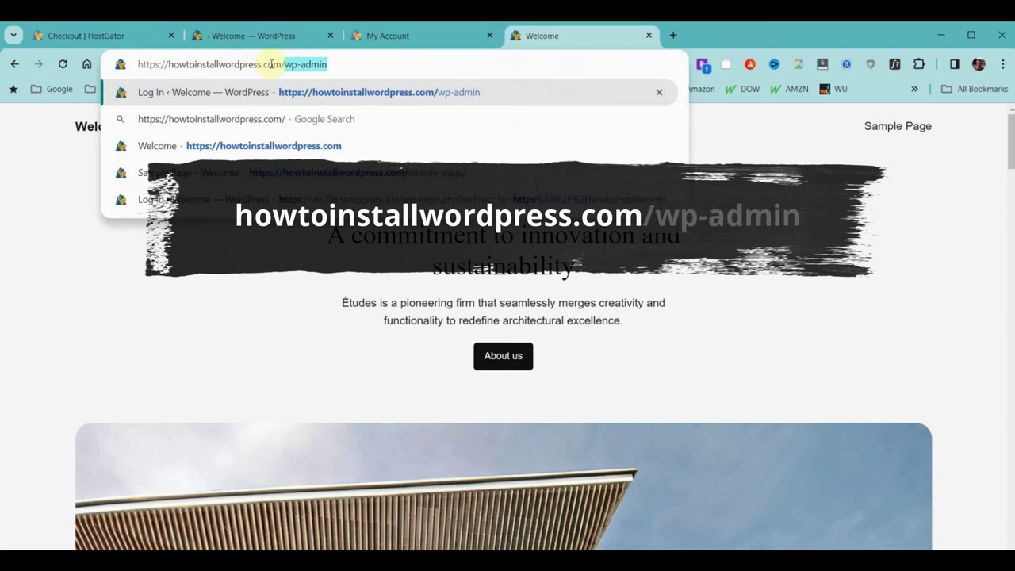
pyautogui.write('-')
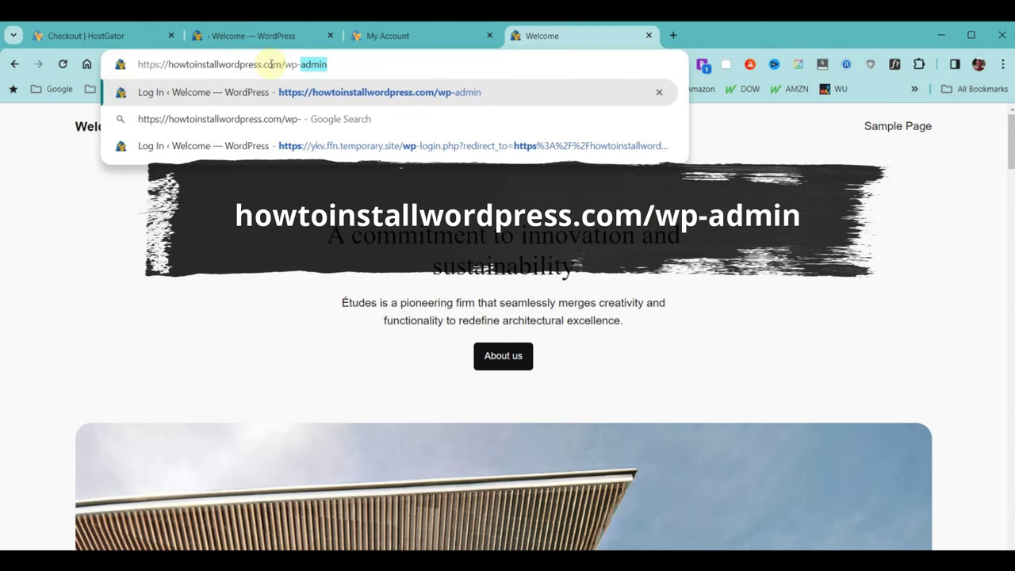
pyautogui.write('admin')
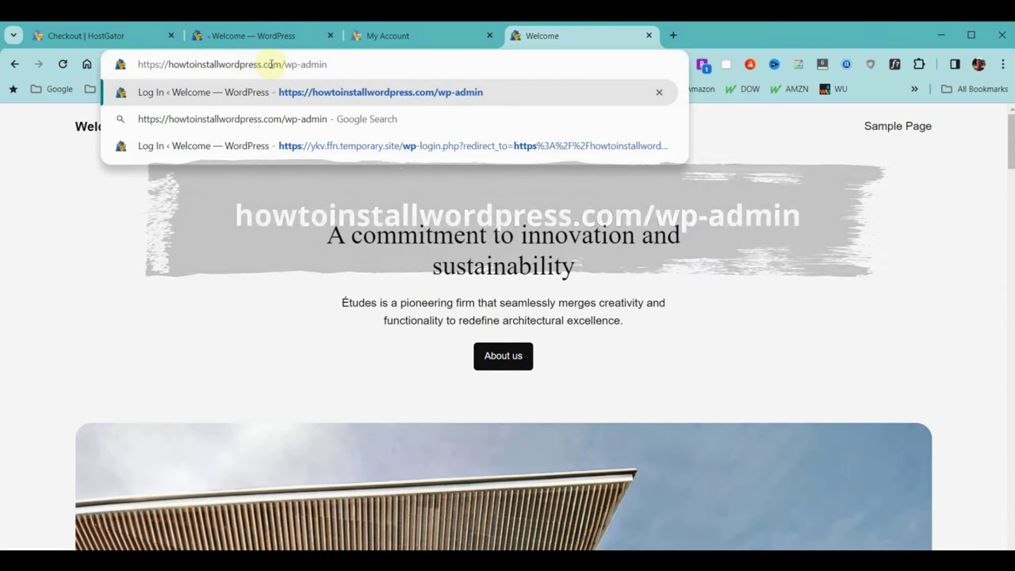
pyautogui.press('Return')
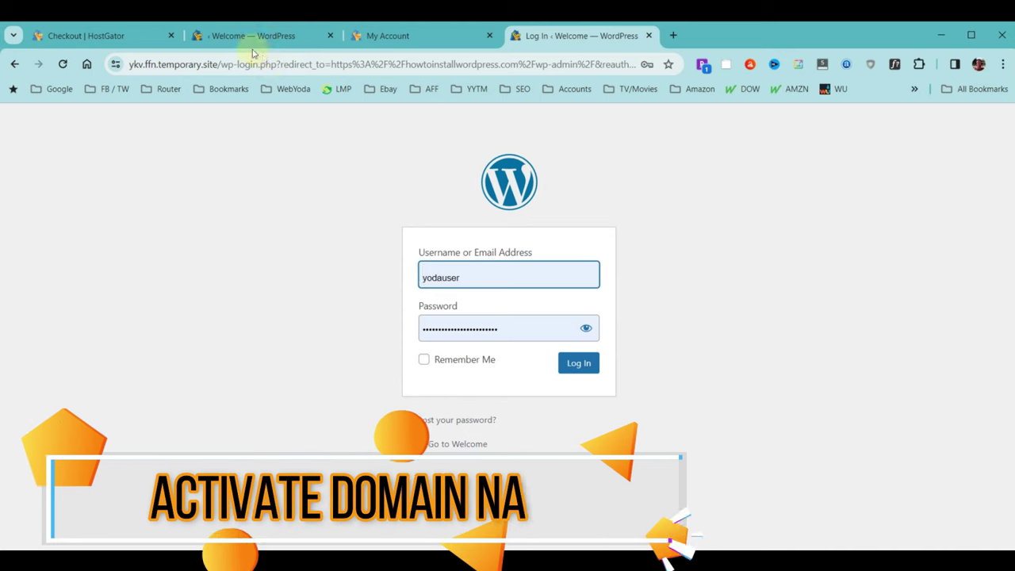
pyautogui.moveTo(216, 64); pyautogui.dragTo(130, 63)
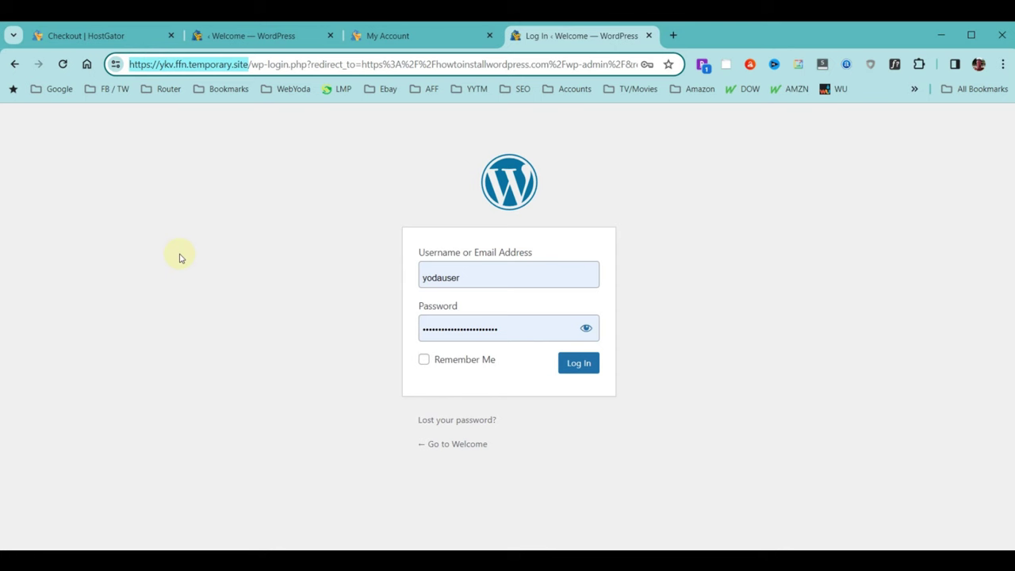
pyautogui.press('Return')
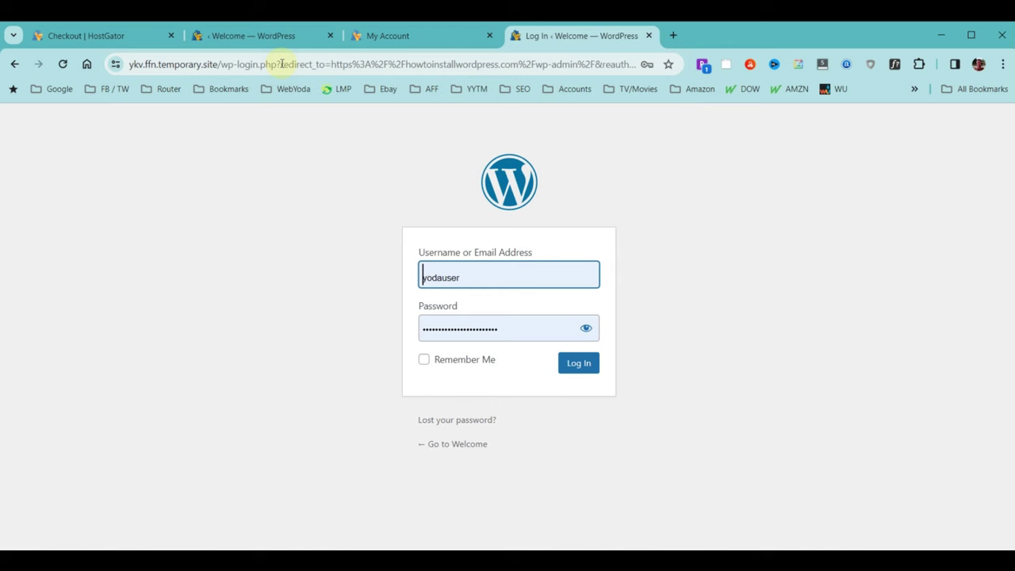
pyautogui.click(580, 368)
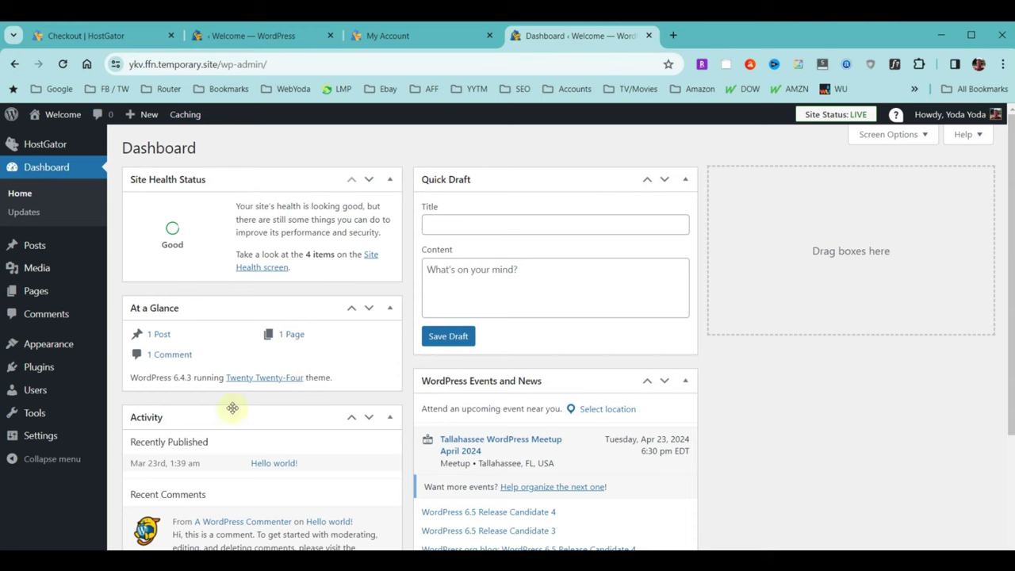
# - In General Settings, retitle the site 'How To Install WordPress' with tagline 'Your Ultimate Guide To Installing WordPress'
pyautogui.click(43, 439)
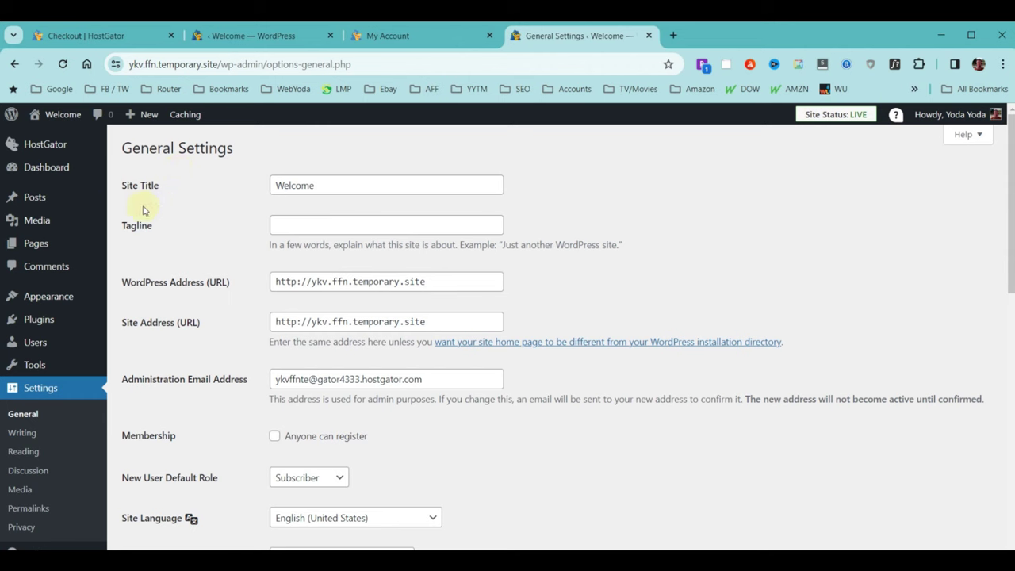
pyautogui.doubleClick(315, 187)
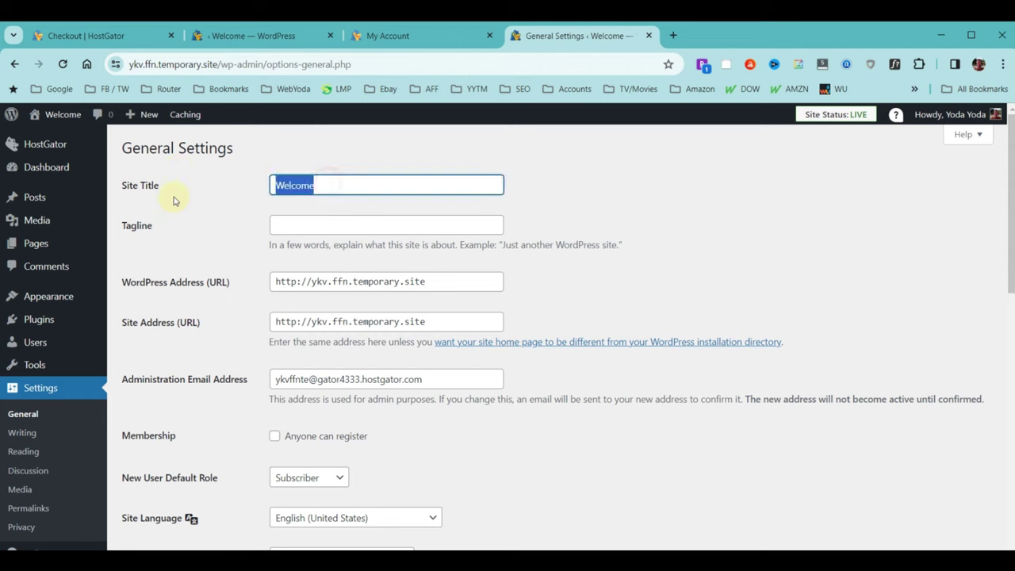
pyautogui.write('How To Install WordPress')
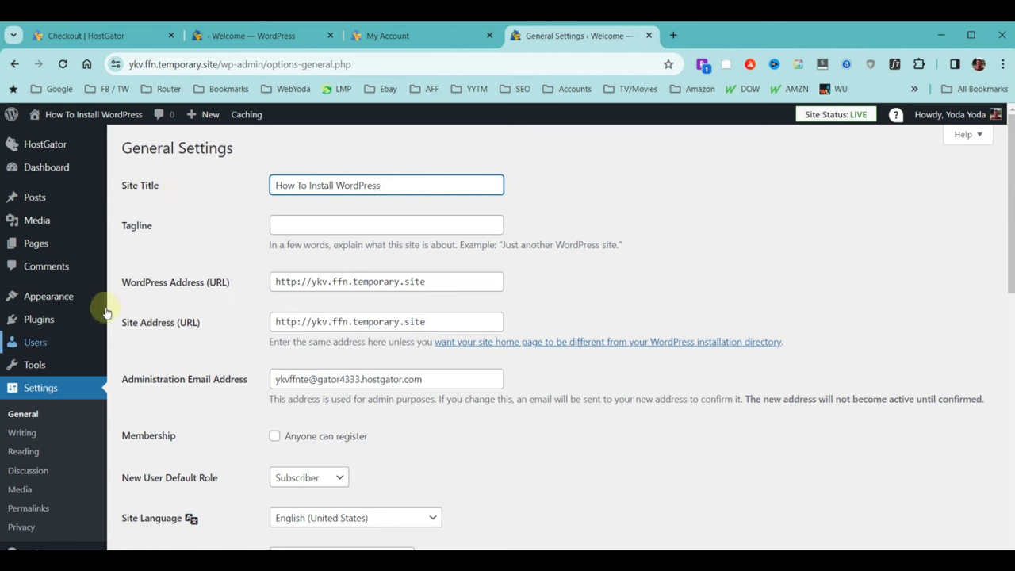
pyautogui.click(322, 229)
pyautogui.write('Your Ultimate Guide To Installing WordPress')
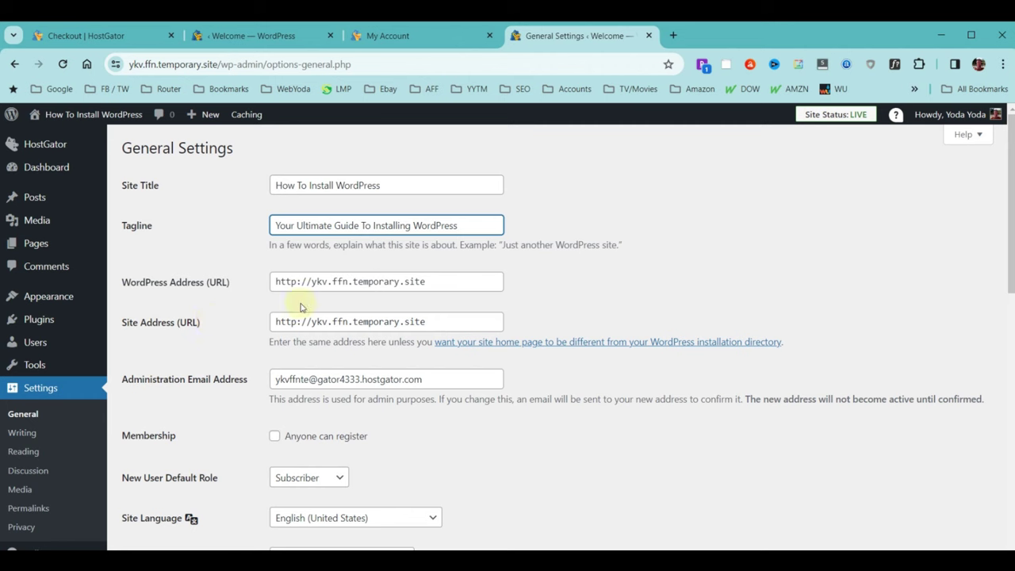
pyautogui.click(274, 282)
pyautogui.hotkey('ctrl', 'a')
pyautogui.hotkey('ctrl', 'v')
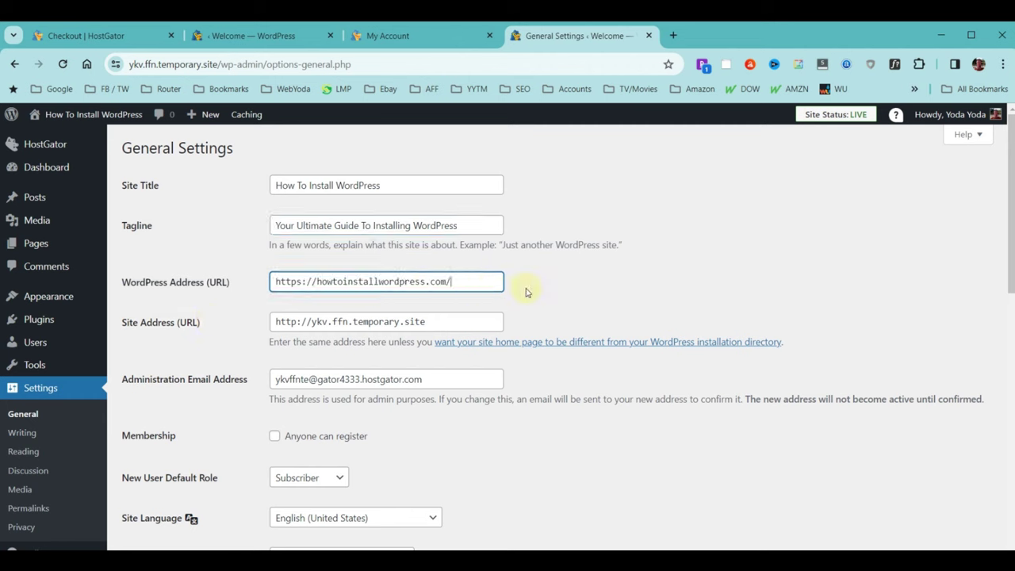
pyautogui.moveTo(316, 282); pyautogui.dragTo(448, 284)
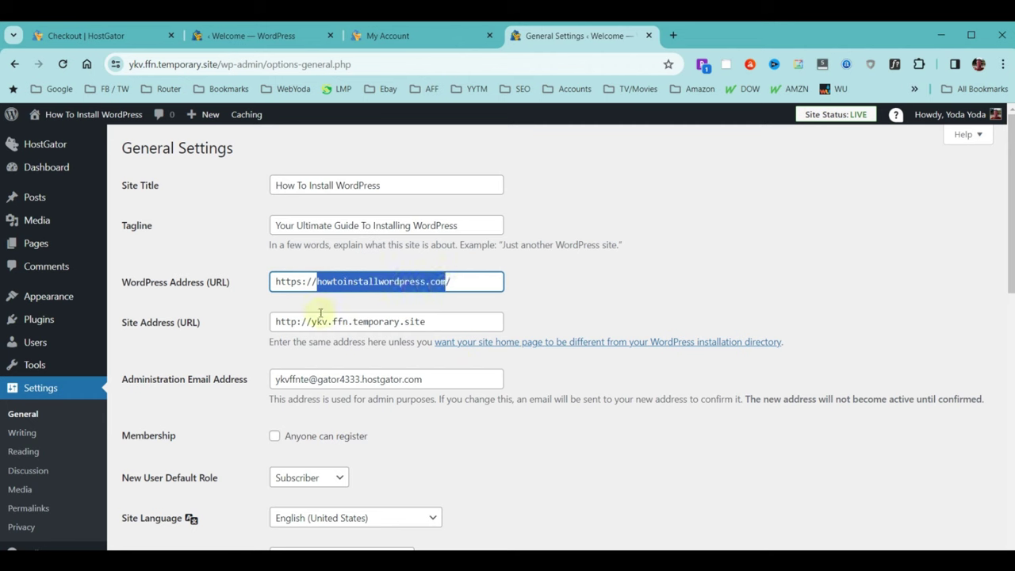
pyautogui.click(277, 285)
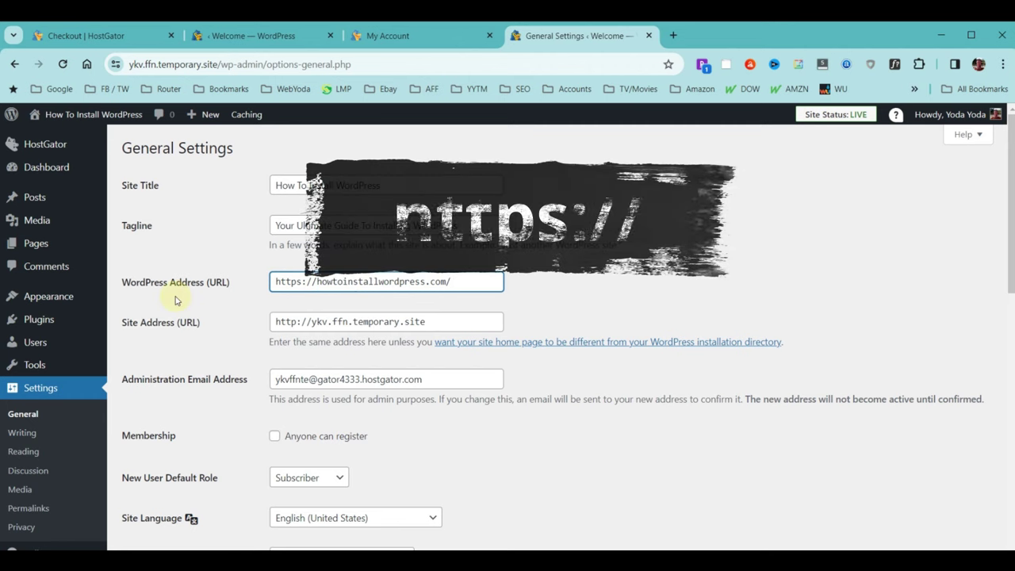
pyautogui.hotkey('shift', 'Home')
pyautogui.hotkey('shift', 'Right')
pyautogui.hotkey('shift', 'Right')
pyautogui.hotkey('shift', 'Right')
pyautogui.hotkey('shift', 'Right')
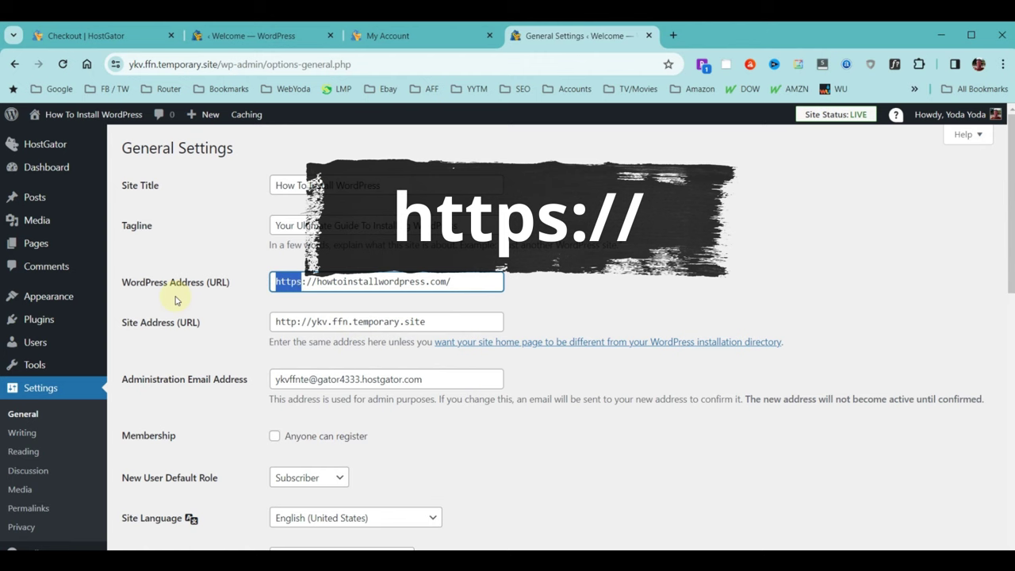
pyautogui.hotkey('shift', 'Right')
pyautogui.hotkey('shift', 'Right')
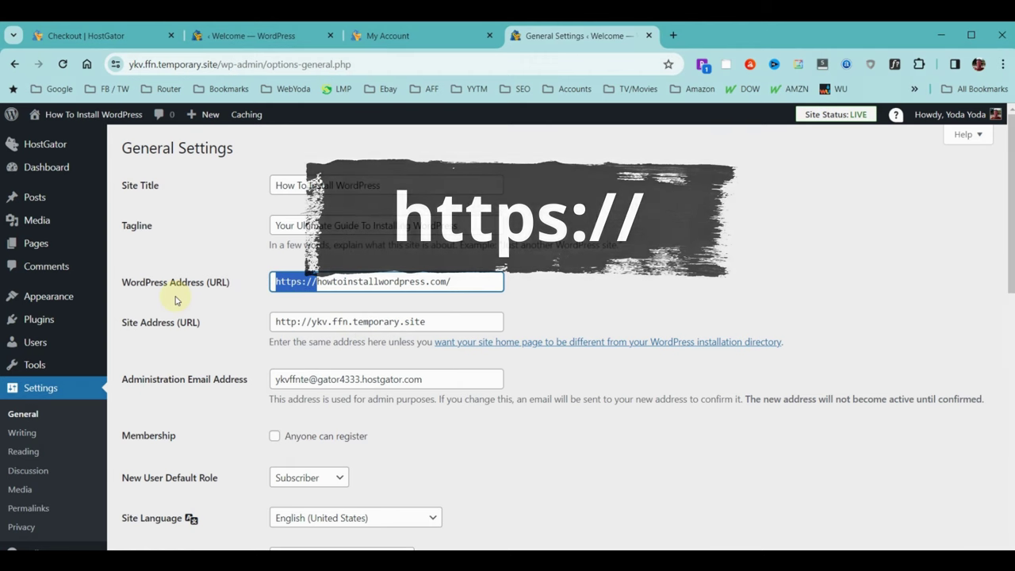
pyautogui.press('Left')
pyautogui.press('Right')
pyautogui.press('Right')
pyautogui.press('Right')
pyautogui.press('Right')
pyautogui.hotkey('shift', 'Right')
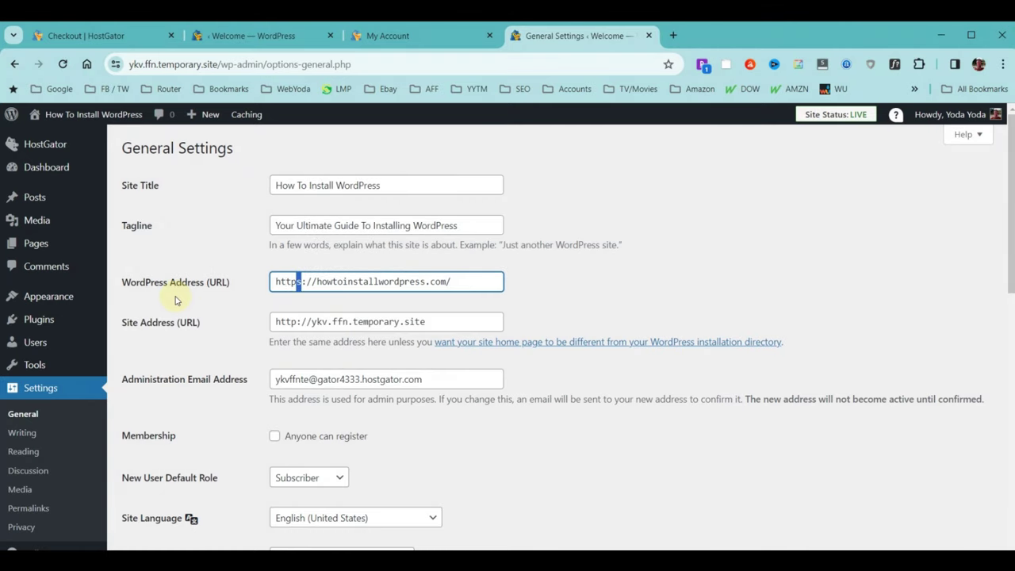
pyautogui.press('Right')
pyautogui.press('Right')
pyautogui.press('Right')
pyautogui.press('Right')
pyautogui.press('Right')
pyautogui.press('Right')
pyautogui.press('Right')
pyautogui.press('Right')
pyautogui.press('Right')
pyautogui.press('Right')
pyautogui.press('Right')
pyautogui.press('Right')
pyautogui.press('Right')
pyautogui.press('Right')
pyautogui.press('Right')
pyautogui.press('BackSpace')
pyautogui.click(469, 284)
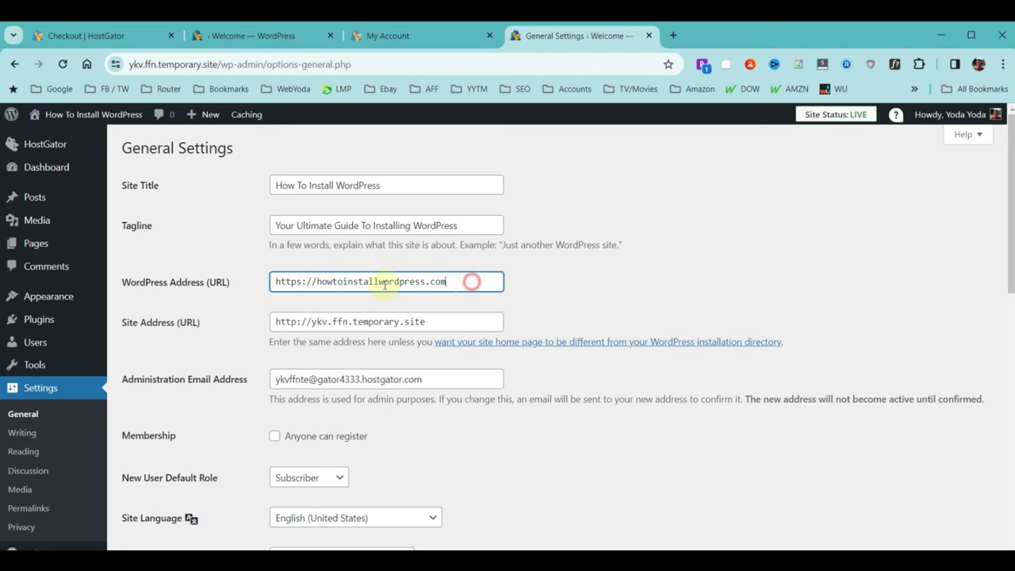
pyautogui.moveTo(472, 281); pyautogui.dragTo(253, 300)
pyautogui.hotkey('ctrl', 'c')
pyautogui.moveTo(437, 322); pyautogui.dragTo(243, 329)
pyautogui.hotkey('ctrl', 'v')
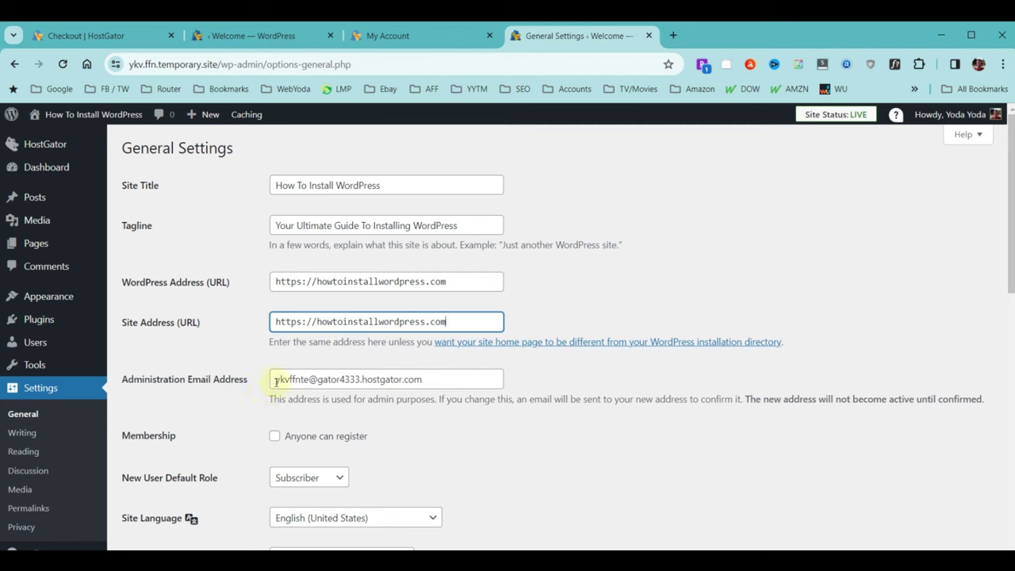
# - Replace the Administration Email with the new address and save the settings
pyautogui.moveTo(275, 382); pyautogui.dragTo(512, 384)
pyautogui.hotkey('ctrl', 'v')
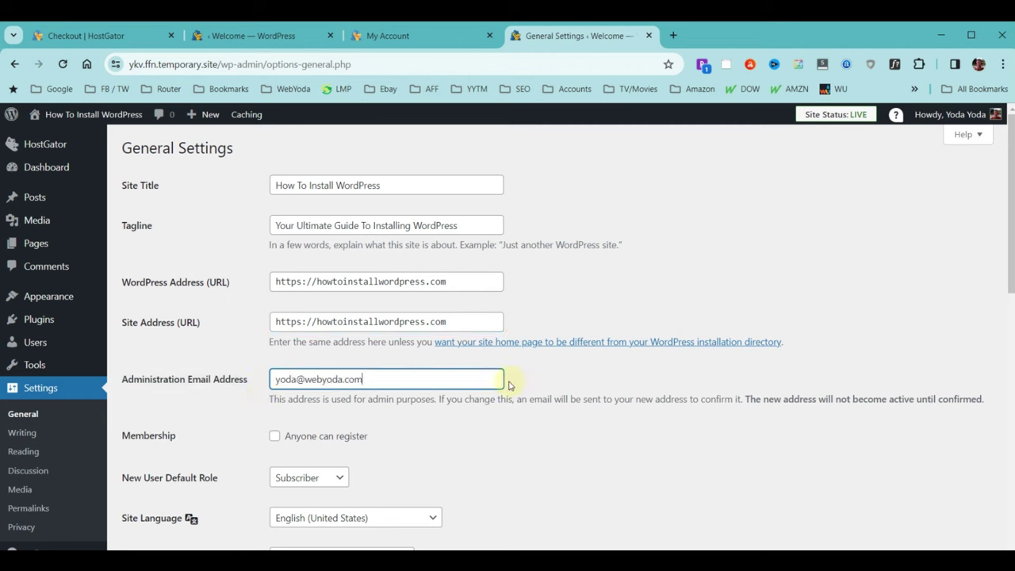
pyautogui.click(633, 380)
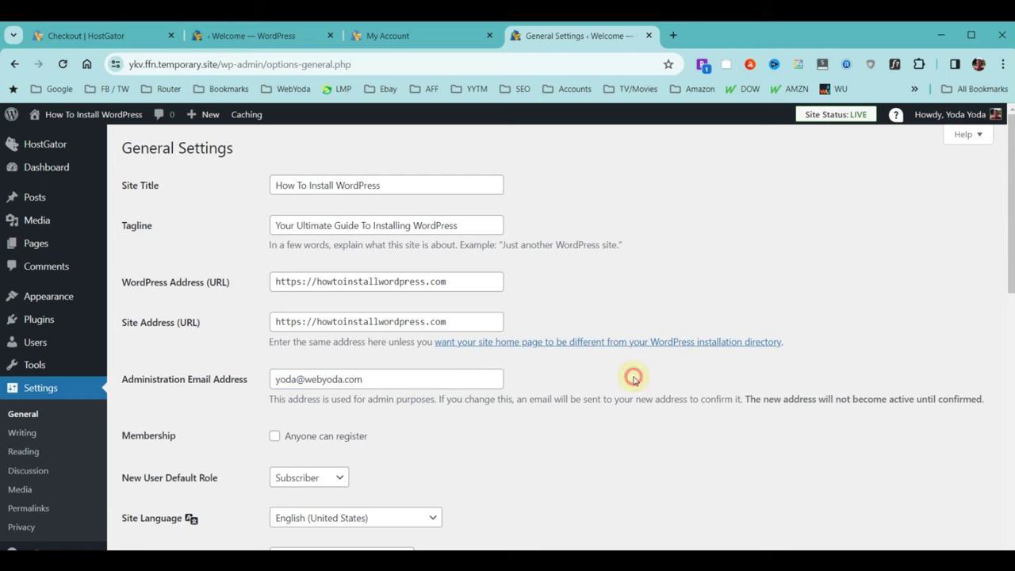
pyautogui.scroll(-7, 633, 379)
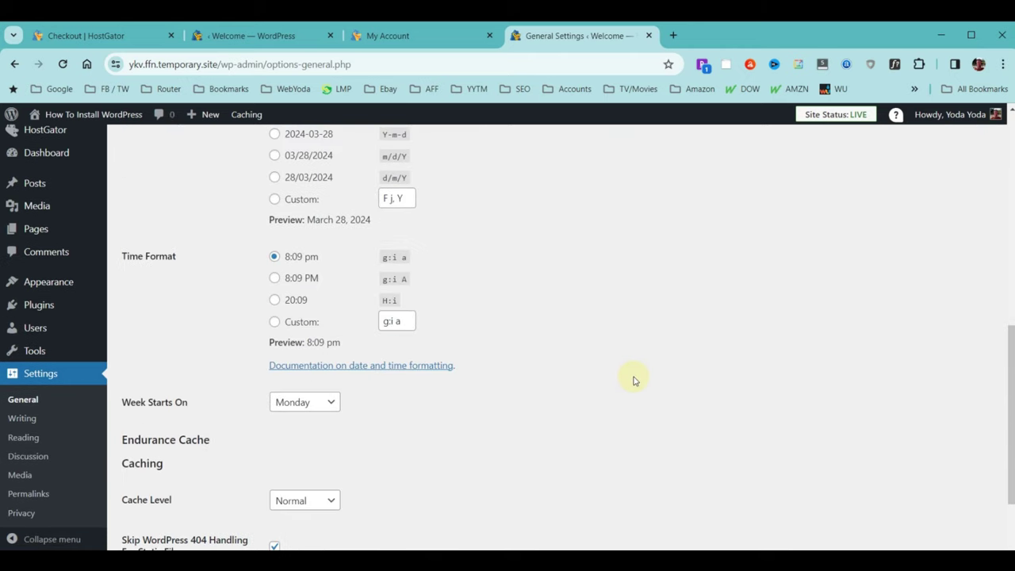
pyautogui.scroll(-3, 277, 460)
pyautogui.click(141, 487)
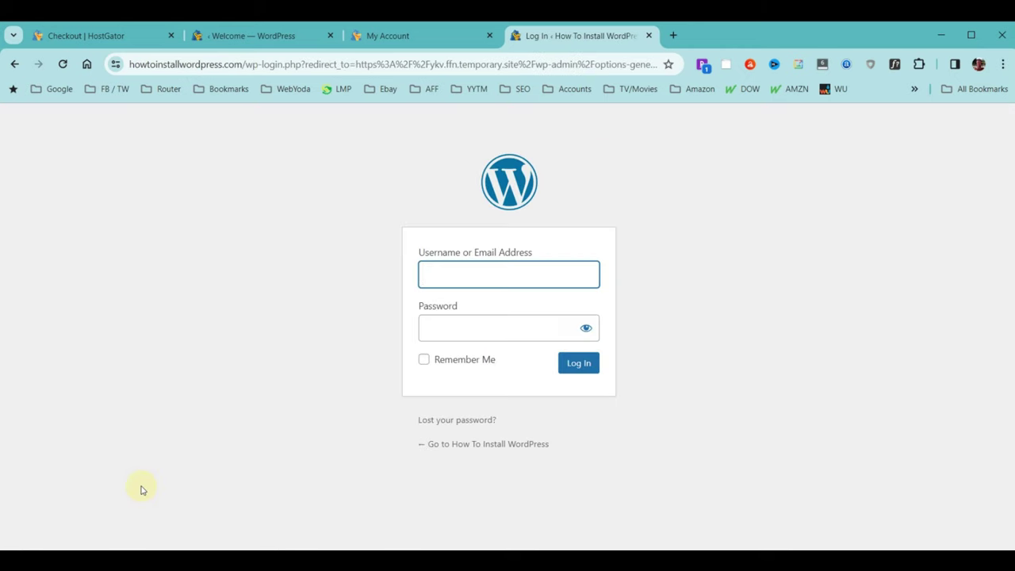